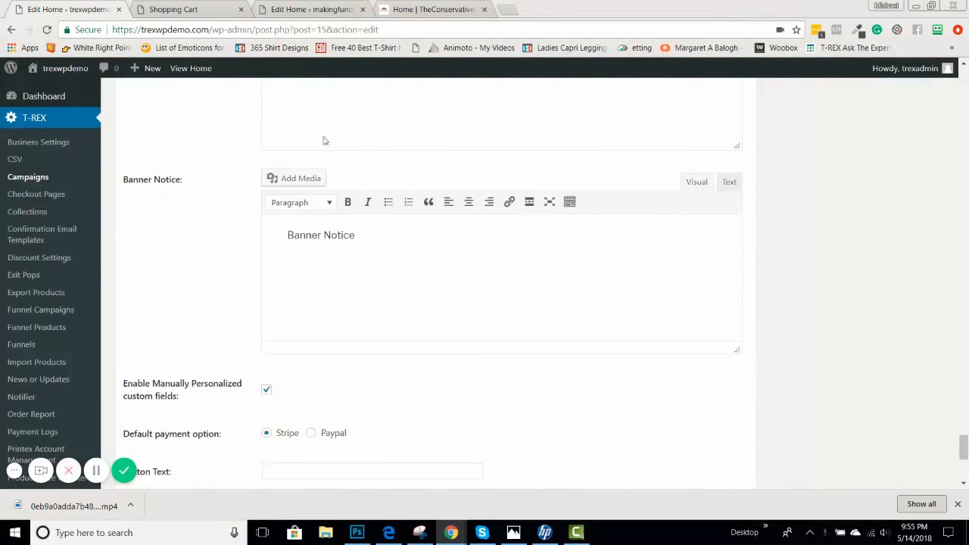
Step: Review the campaign's Cart Settings, from the cart page title and notices down to the default payment option
{"action": "scroll", "coordinate": [359, 171], "scroll_direction": "up", "scroll_amount": 5}
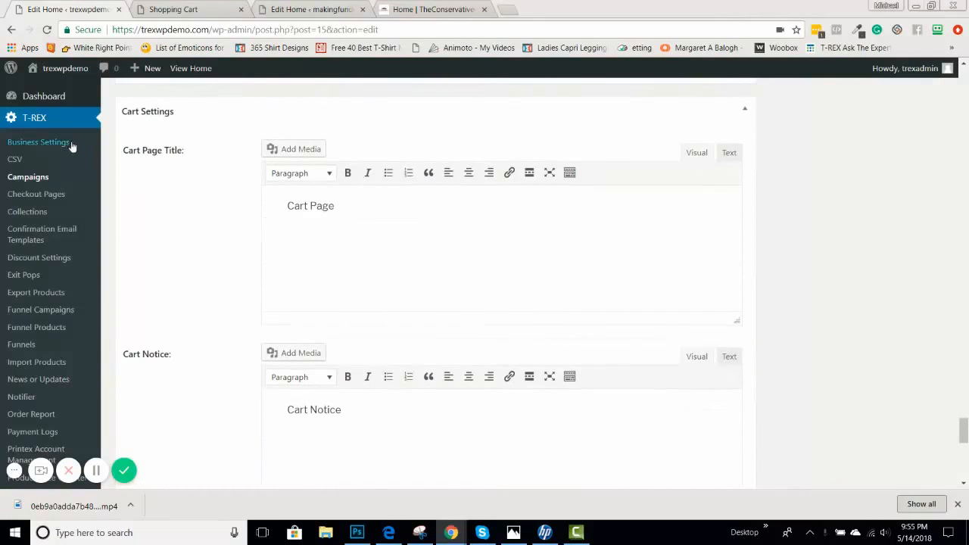
{"action": "scroll", "coordinate": [260, 218], "scroll_direction": "up", "scroll_amount": 1}
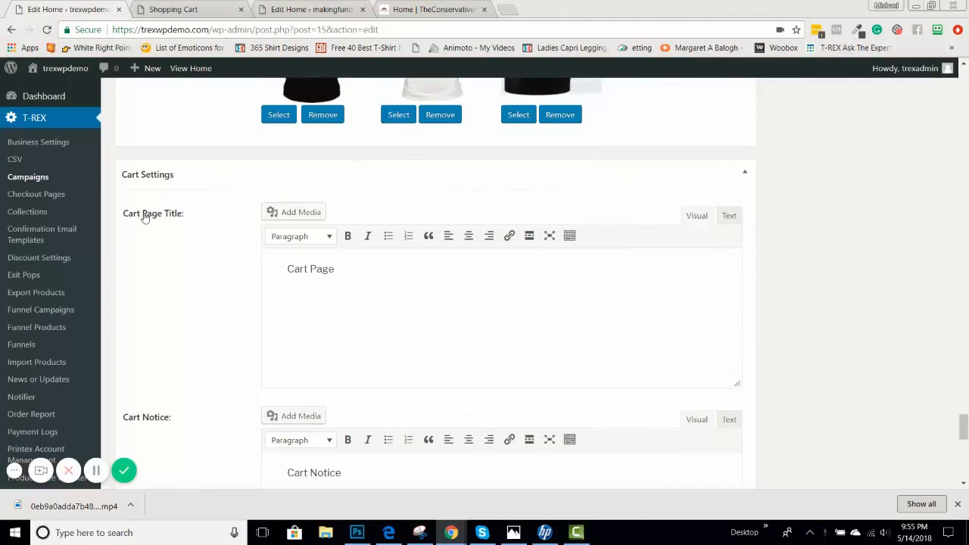
{"action": "scroll", "coordinate": [183, 232], "scroll_direction": "down", "scroll_amount": 2}
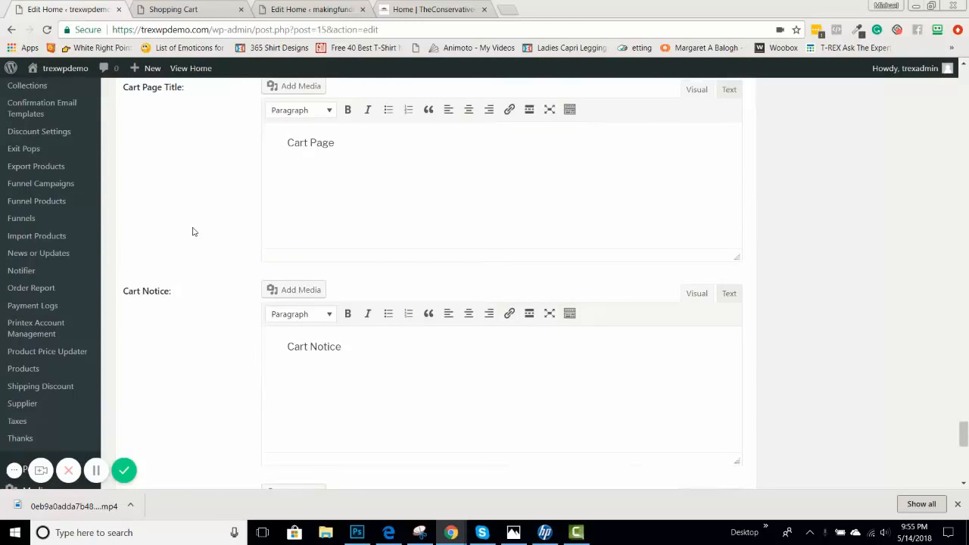
{"action": "scroll", "coordinate": [193, 232], "scroll_direction": "up", "scroll_amount": 1}
{"action": "scroll", "coordinate": [177, 216], "scroll_direction": "down", "scroll_amount": 2}
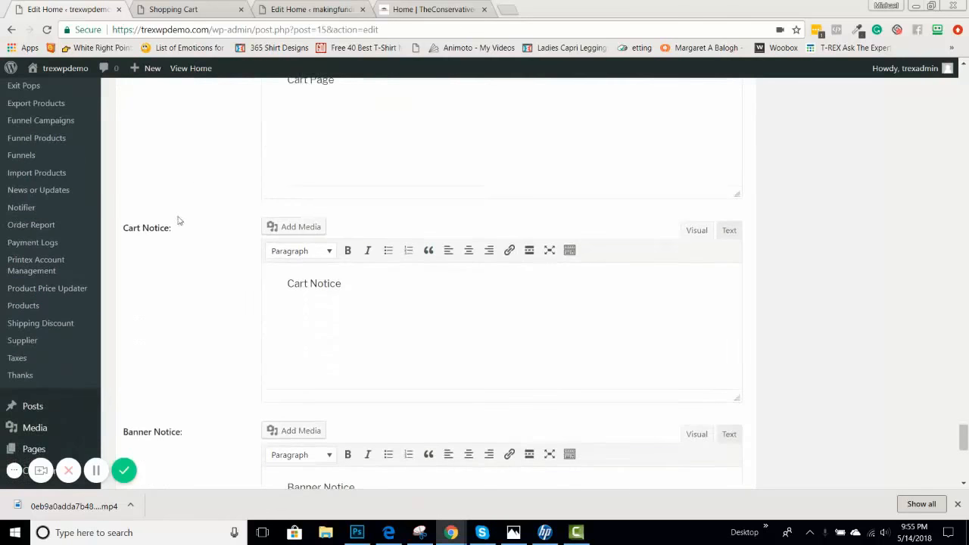
{"action": "scroll", "coordinate": [179, 227], "scroll_direction": "down", "scroll_amount": 2}
{"action": "scroll", "coordinate": [197, 250], "scroll_direction": "down", "scroll_amount": 3}
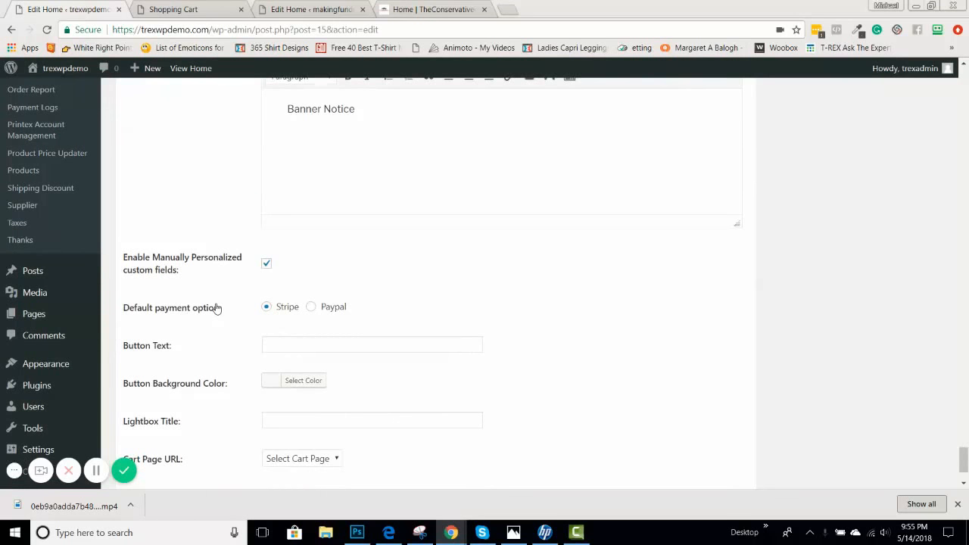
{"action": "scroll", "coordinate": [406, 305], "scroll_direction": "down", "scroll_amount": 2}
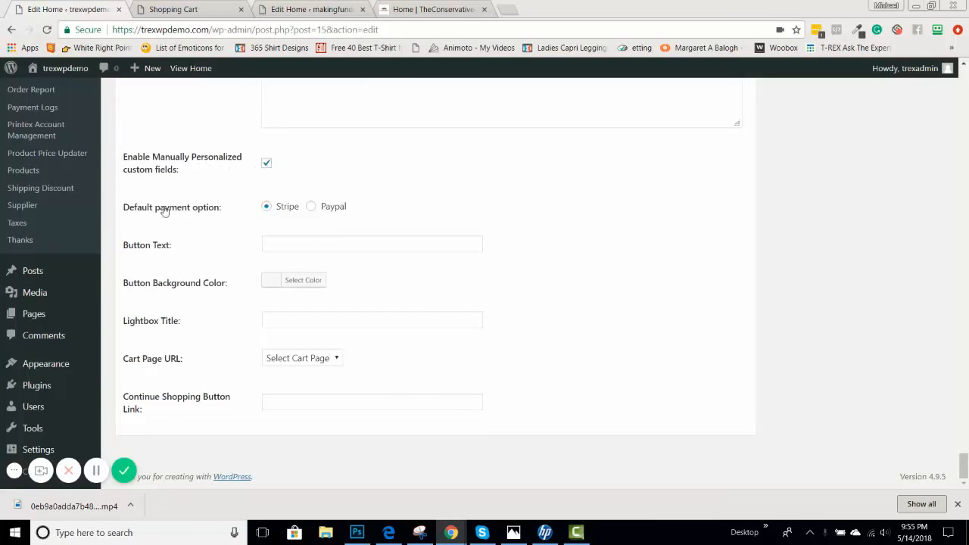
{"action": "scroll", "coordinate": [210, 162], "scroll_direction": "up", "scroll_amount": 2}
{"action": "scroll", "coordinate": [201, 177], "scroll_direction": "down", "scroll_amount": 2}
Step: Examine the Button Text and Lightbox Title fields and the available Cart Page URL choices, leaving them unset
{"action": "left_click", "coordinate": [296, 248]}
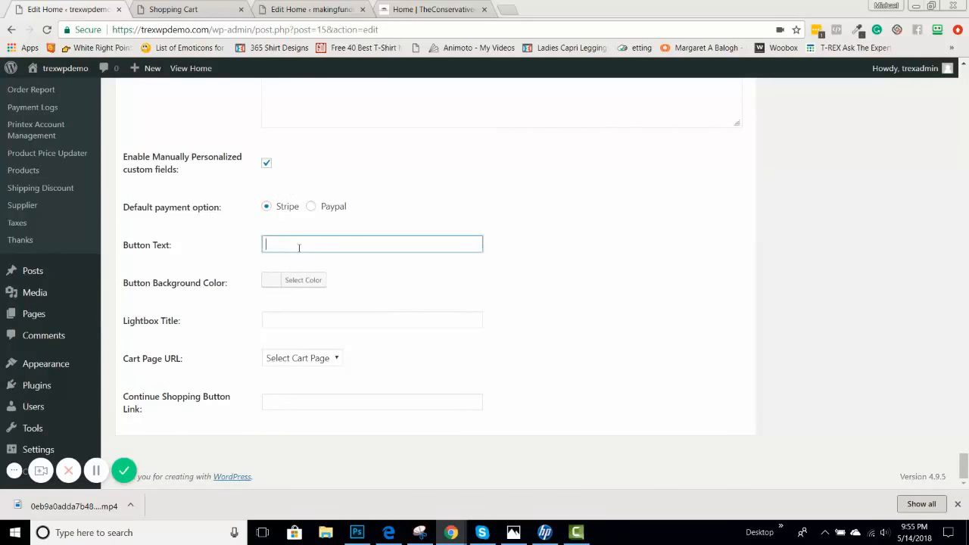
{"action": "left_click", "coordinate": [273, 318]}
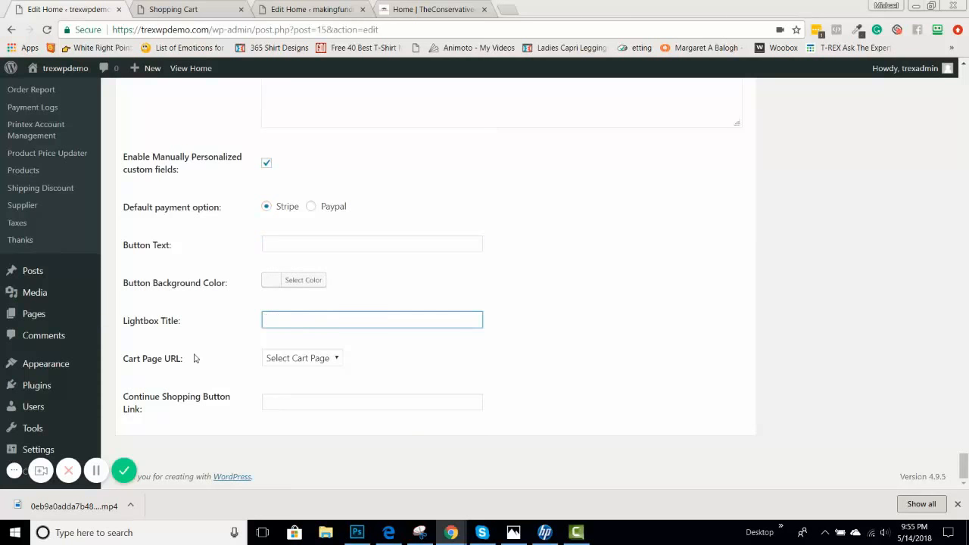
{"action": "left_click", "coordinate": [332, 361]}
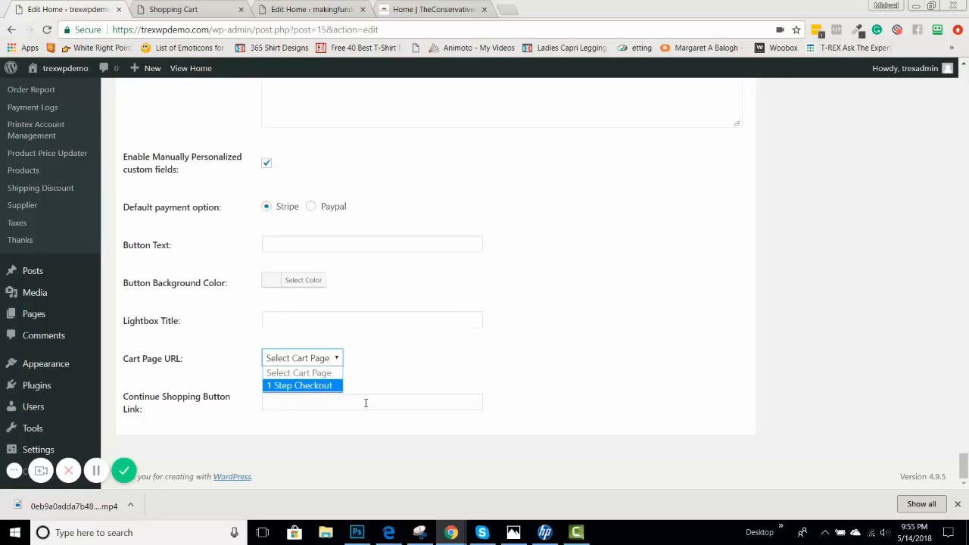
{"action": "left_click", "coordinate": [417, 372]}
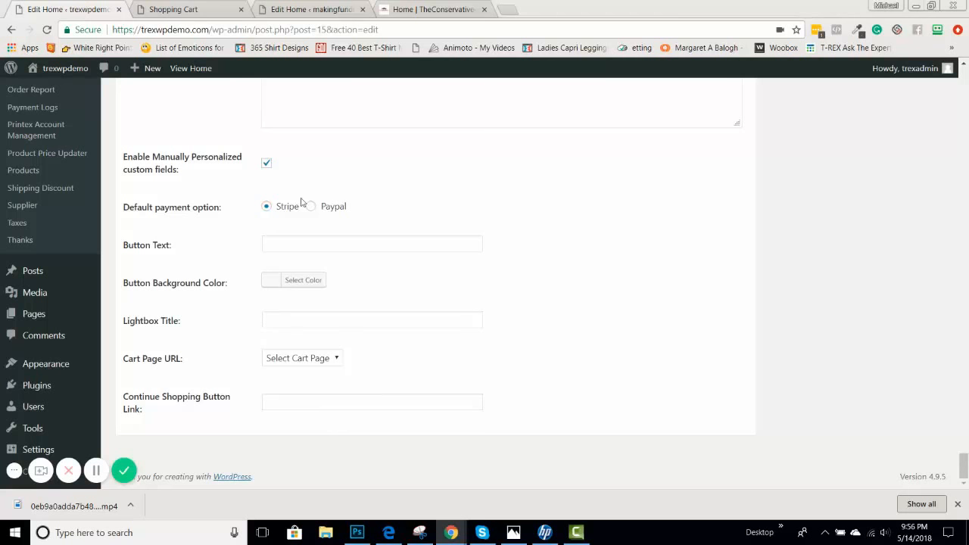
Step: Compare the Cart Page Title setting with the title on the live Shopping Cart page, and return to the campaign settings
{"action": "scroll", "coordinate": [335, 238], "scroll_direction": "up", "scroll_amount": 8}
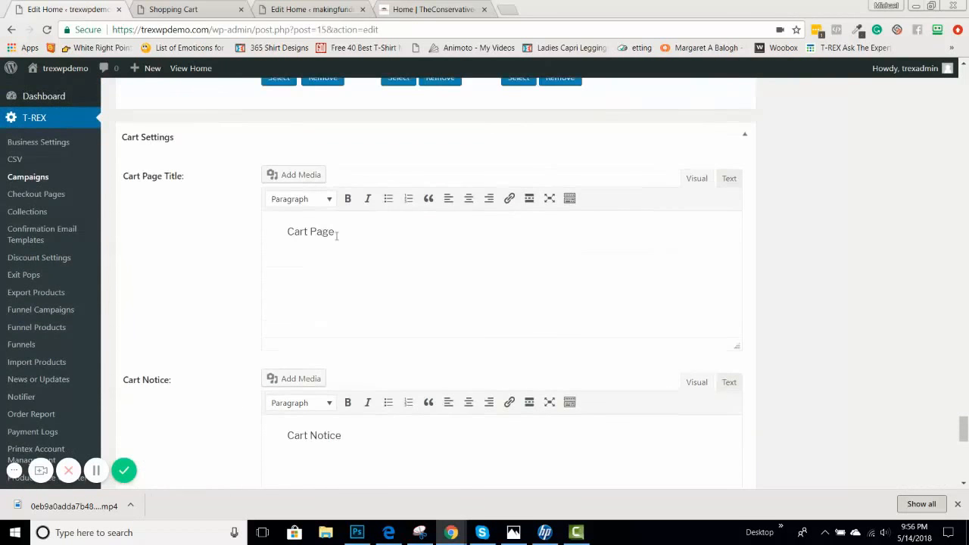
{"action": "left_click", "coordinate": [180, 11]}
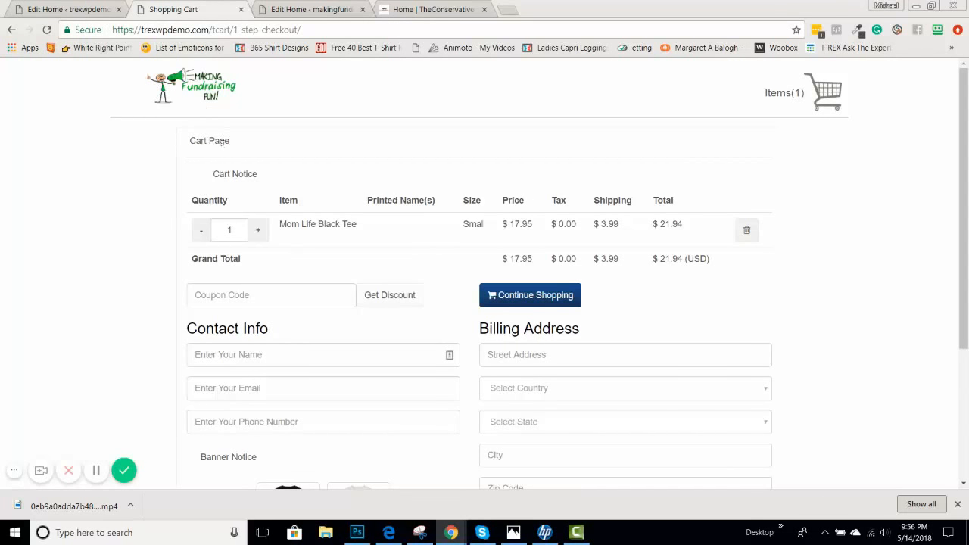
{"action": "left_click", "coordinate": [90, 11]}
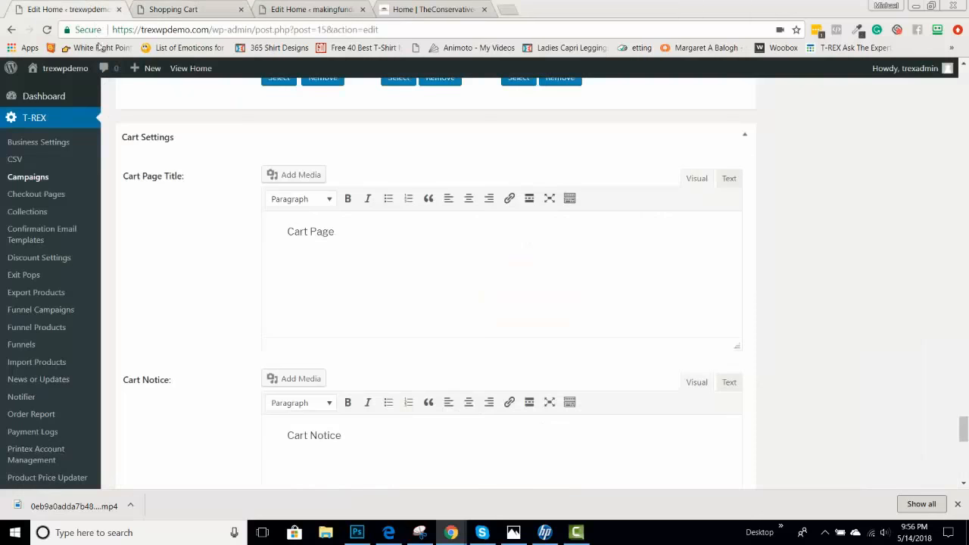
Step: Browse the media library images available for the Cart Page Title and close it without inserting anything
{"action": "triple_click", "coordinate": [313, 232]}
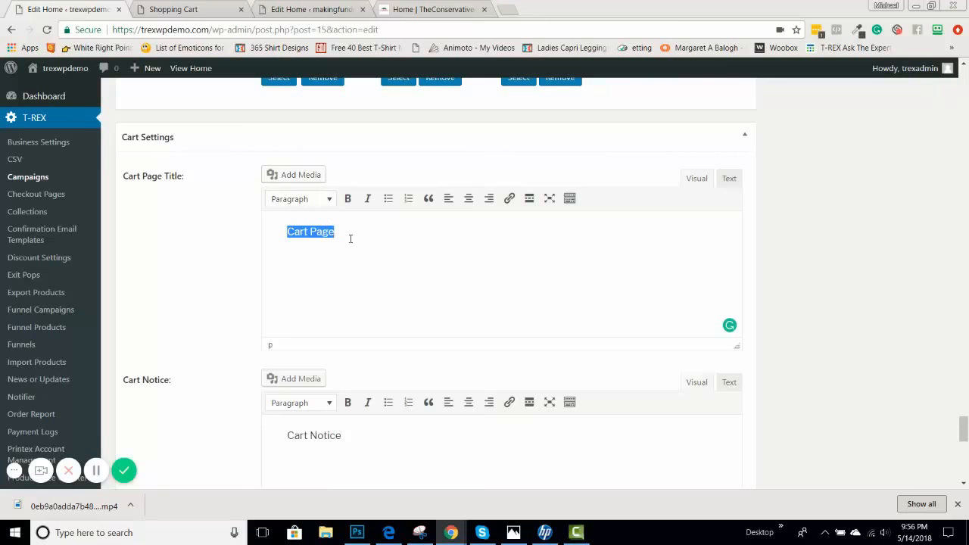
{"action": "left_click", "coordinate": [311, 175]}
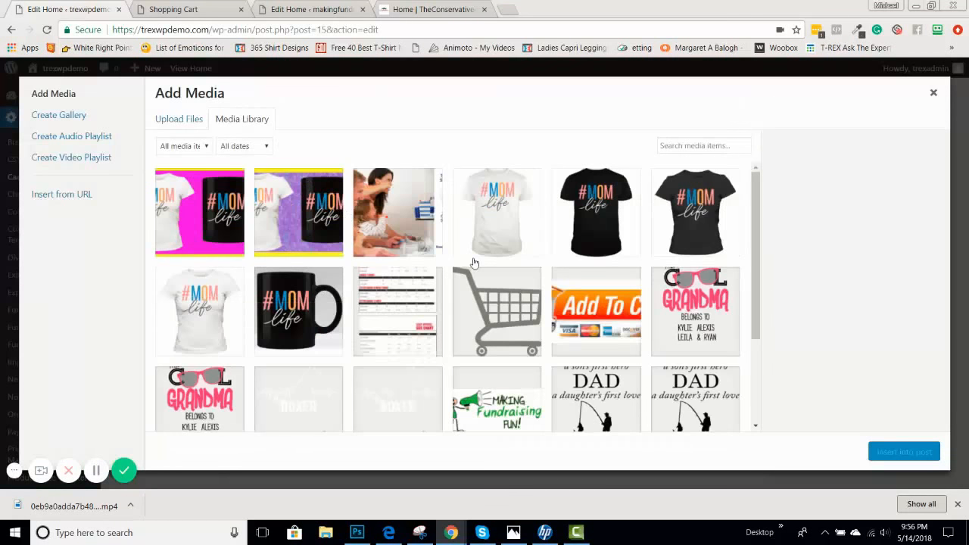
{"action": "scroll", "coordinate": [473, 261], "scroll_direction": "down", "scroll_amount": 3}
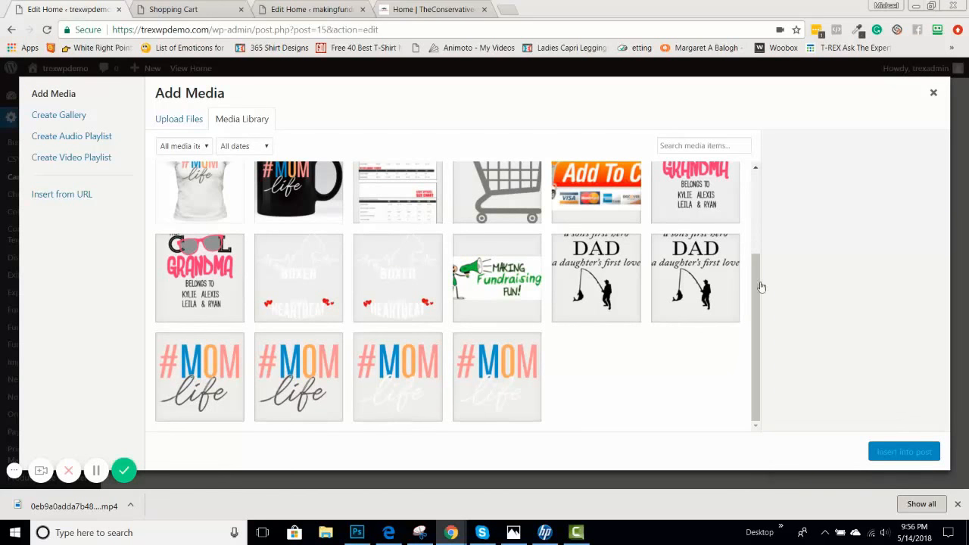
{"action": "left_click", "coordinate": [933, 92]}
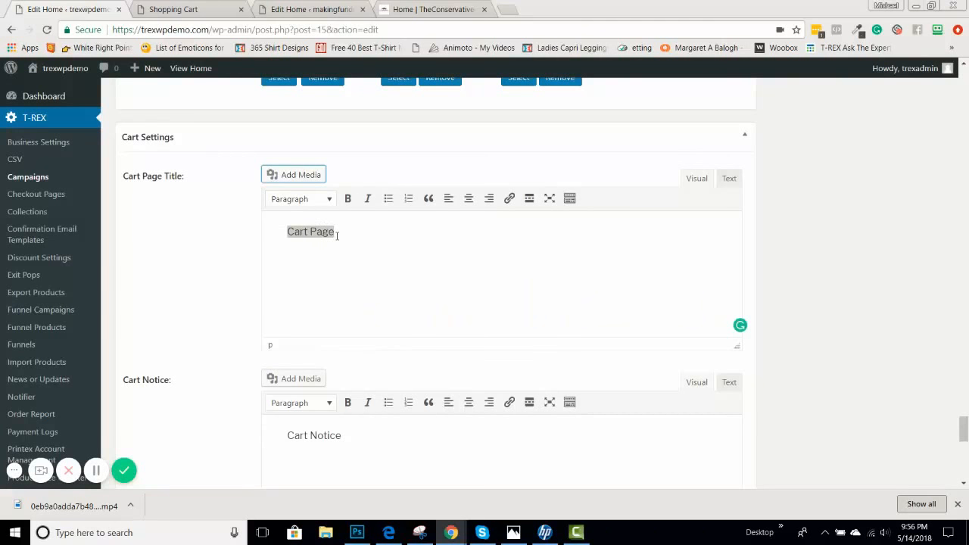
{"action": "key", "text": "space"}
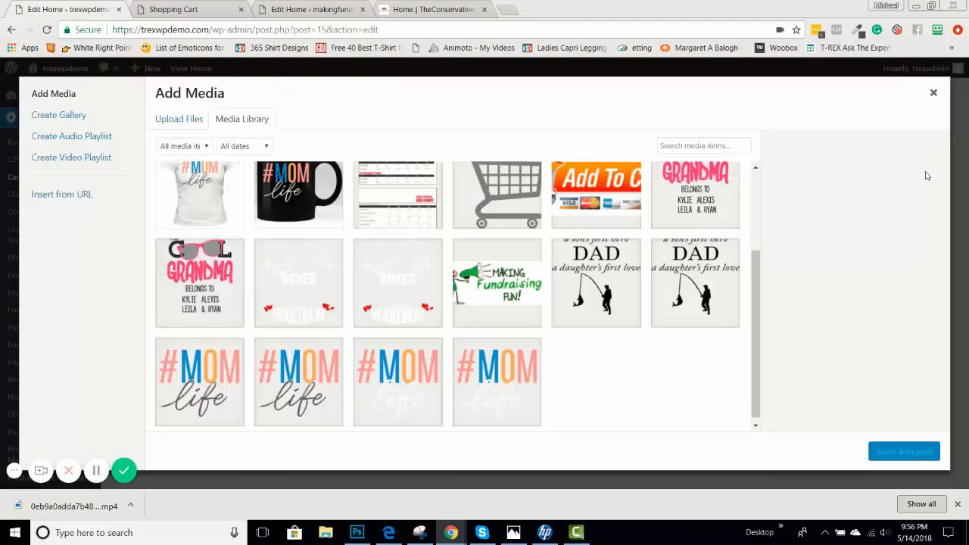
{"action": "left_click", "coordinate": [933, 92]}
Step: Replace the Cart Page Title text with "Your Cart"
{"action": "left_click_drag", "start_coordinate": [353, 237], "coordinate": [268, 212]}
{"action": "left_click", "coordinate": [342, 233]}
{"action": "type", "text": "Your Cart"}
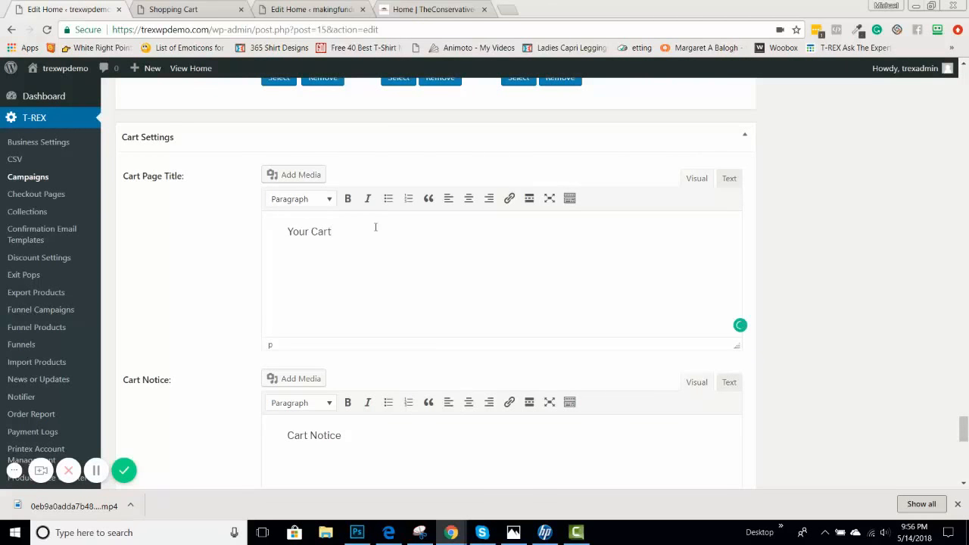
Step: Format the "Your Cart" title text as Heading 1
{"action": "left_click", "coordinate": [329, 199]}
{"action": "left_click", "coordinate": [450, 257]}
{"action": "left_click", "coordinate": [199, 8]}
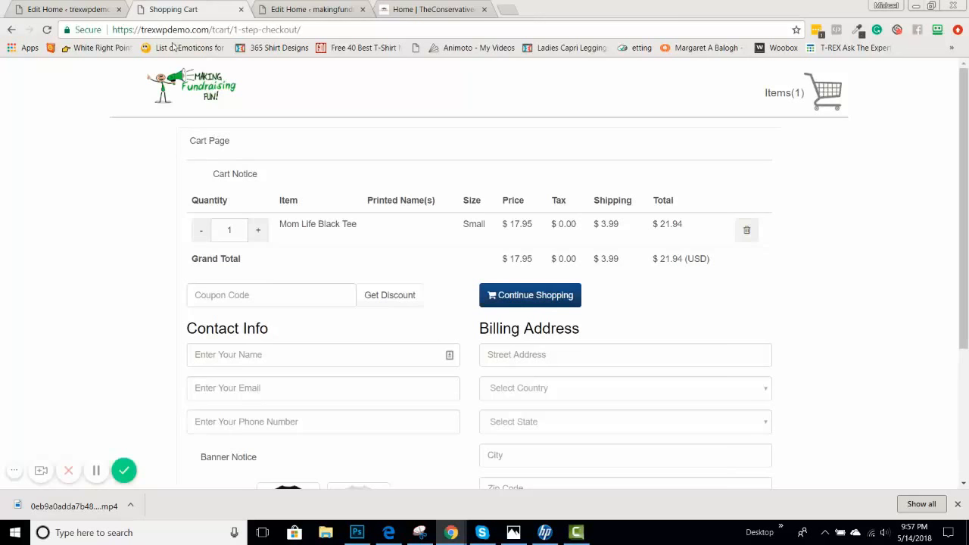
{"action": "left_click", "coordinate": [83, 11]}
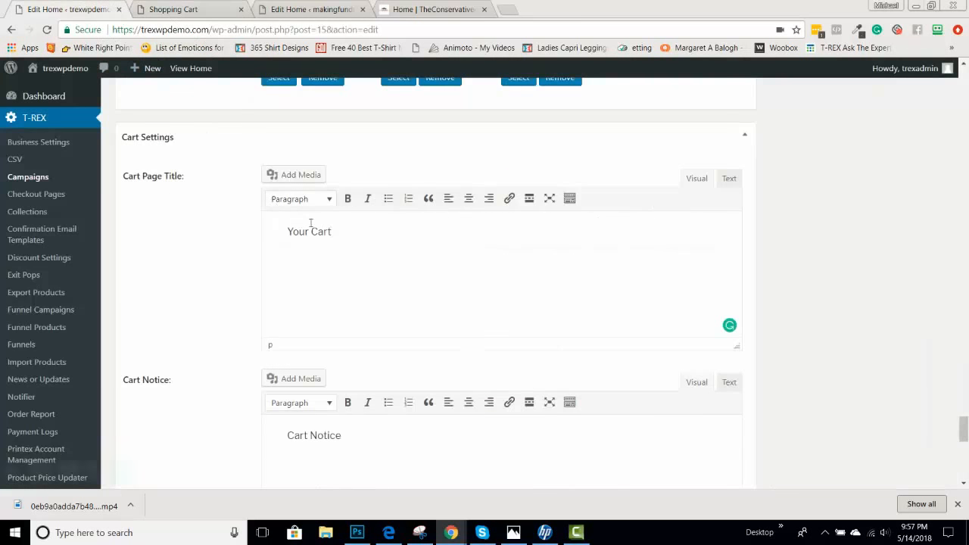
{"action": "left_click_drag", "start_coordinate": [332, 232], "coordinate": [286, 232]}
{"action": "left_click", "coordinate": [330, 201]}
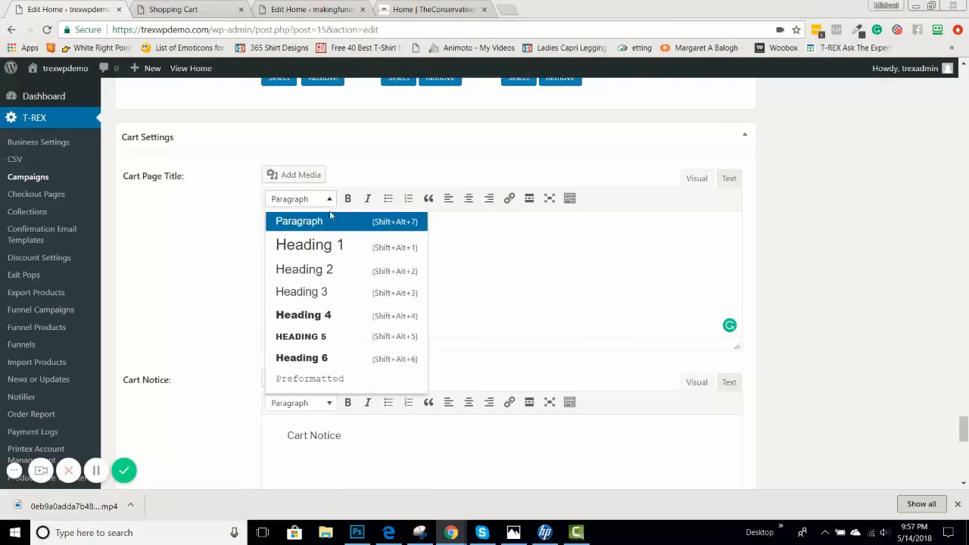
{"action": "left_click", "coordinate": [321, 295]}
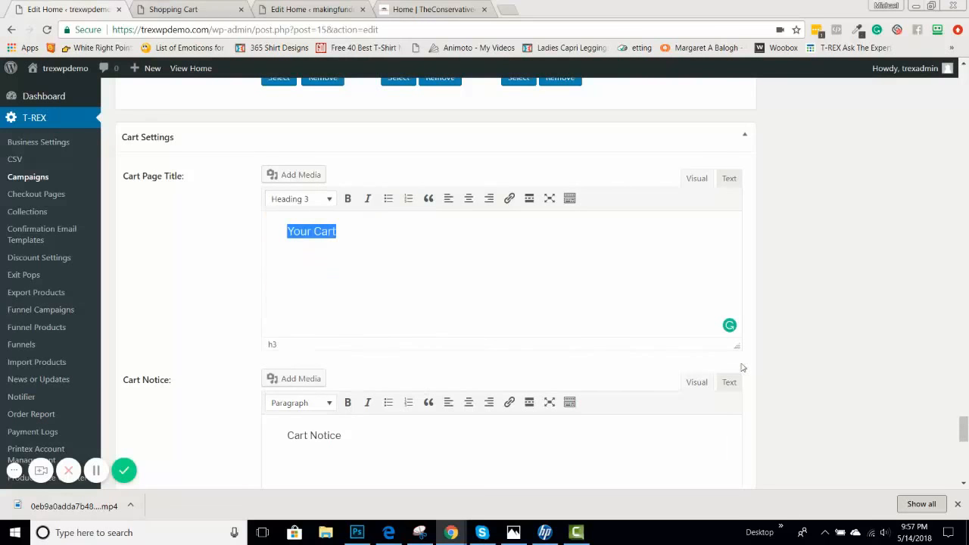
{"action": "left_click", "coordinate": [315, 201]}
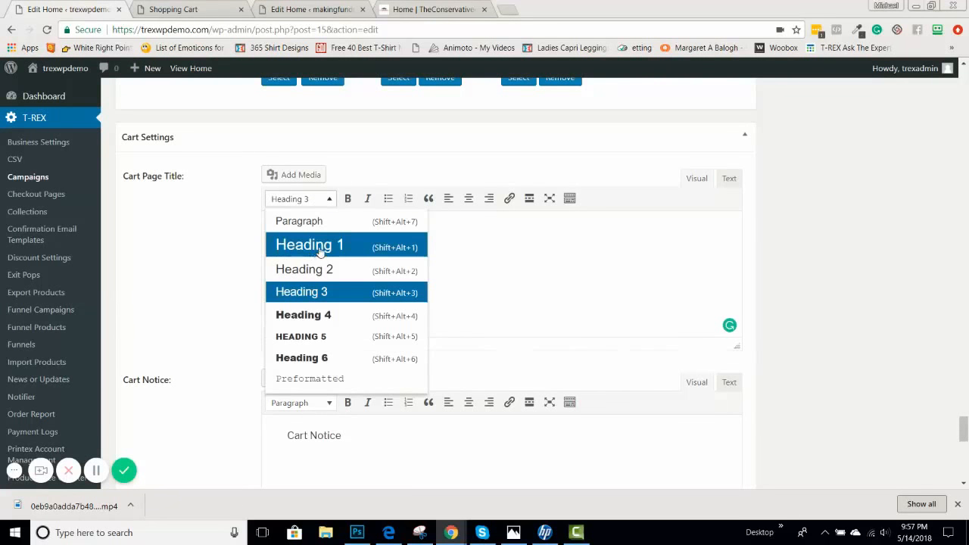
{"action": "left_click", "coordinate": [313, 246]}
{"action": "left_click", "coordinate": [395, 253]}
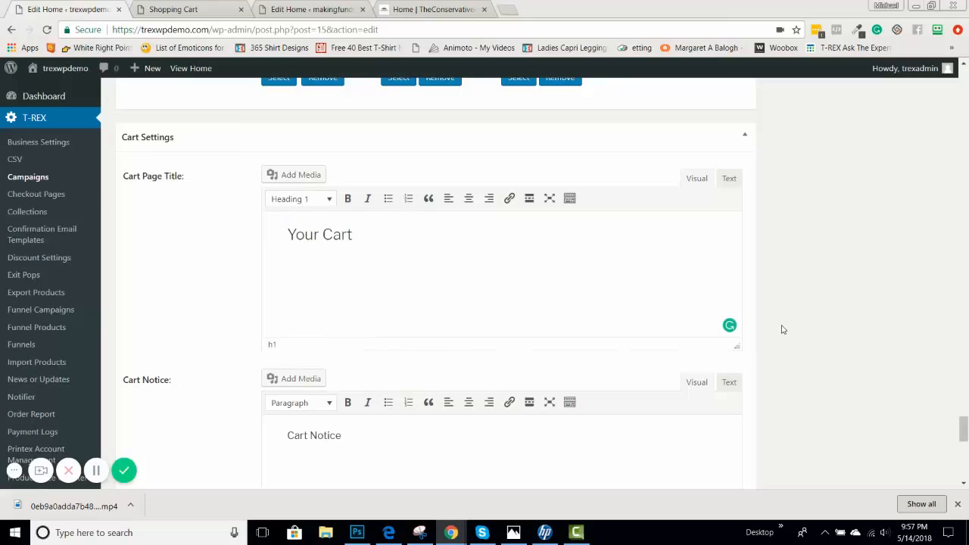
Step: Check the Cart Notice setting and examine where its text is placed on the live Shopping Cart page
{"action": "scroll", "coordinate": [813, 330], "scroll_direction": "down", "scroll_amount": 2}
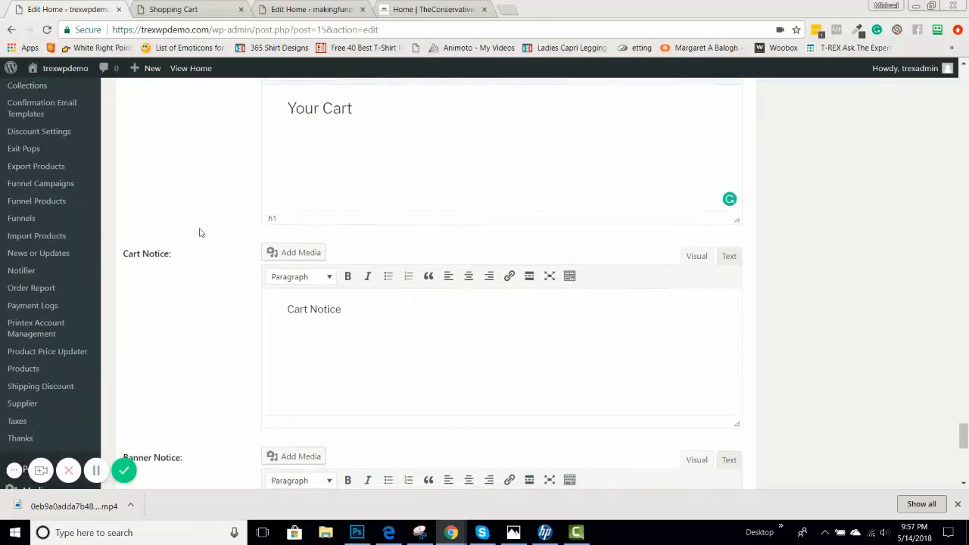
{"action": "key", "text": "ctrl+Tab"}
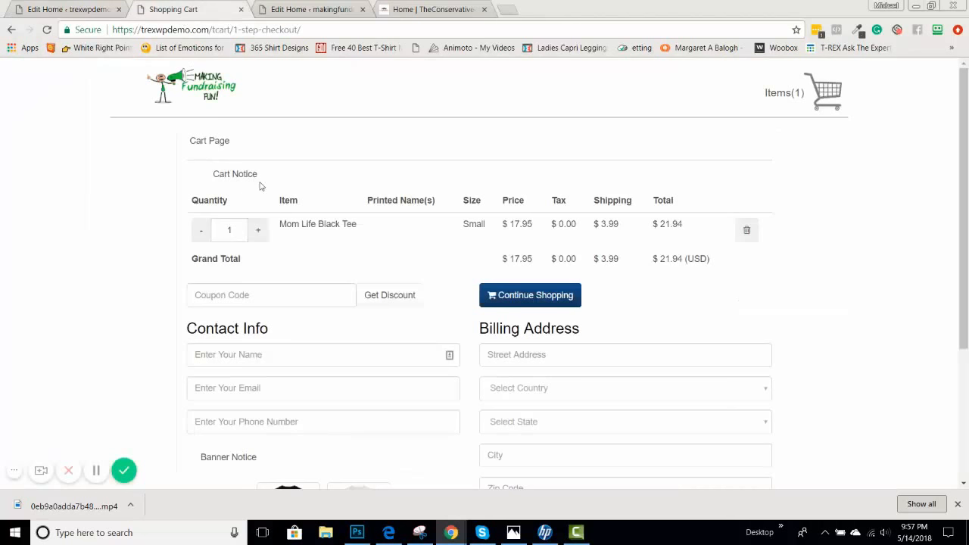
{"action": "left_click_drag", "start_coordinate": [215, 173], "coordinate": [262, 182]}
{"action": "scroll", "coordinate": [114, 147], "scroll_direction": "down", "scroll_amount": 2}
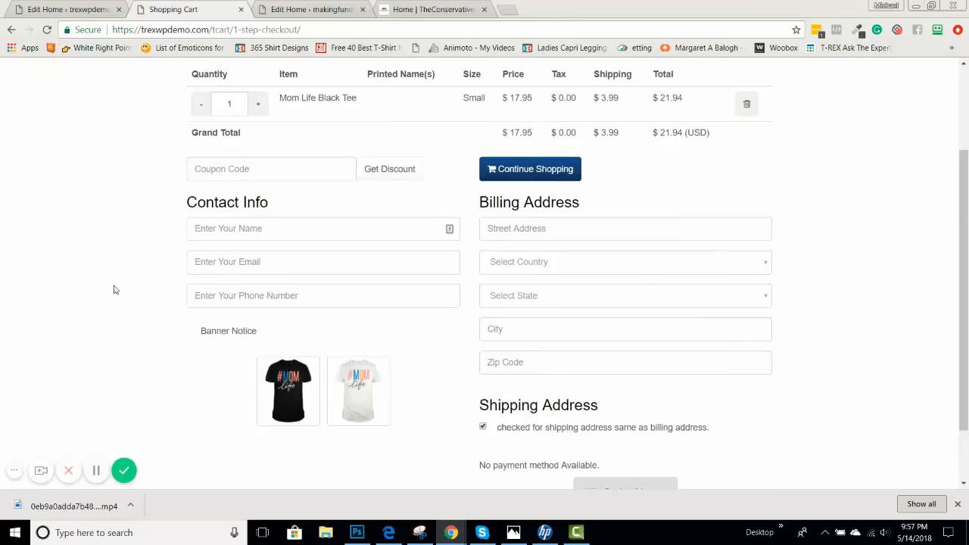
{"action": "scroll", "coordinate": [115, 290], "scroll_direction": "up", "scroll_amount": 2}
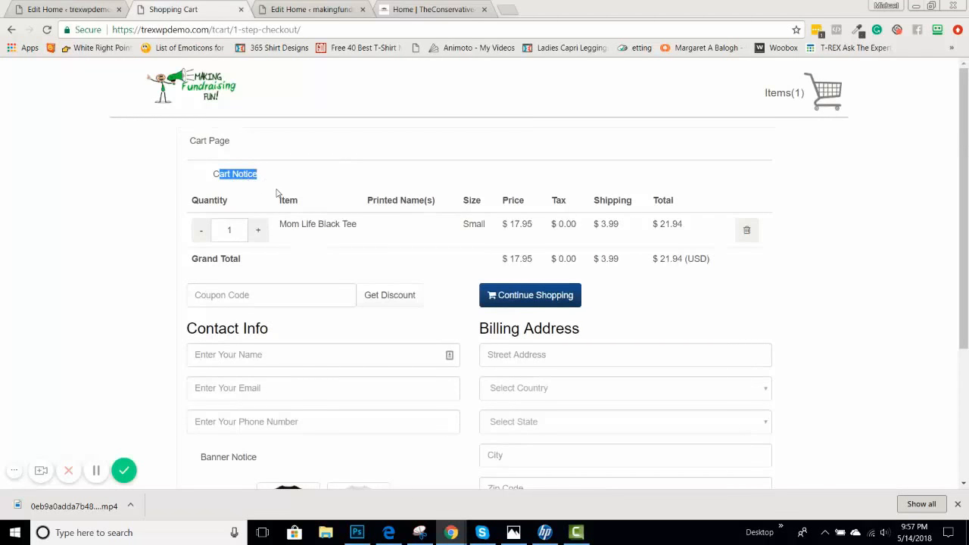
Step: Compare the campaign's Banner Notice setting with its text and product images on the live Shopping Cart page
{"action": "left_click", "coordinate": [94, 10]}
{"action": "scroll", "coordinate": [127, 165], "scroll_direction": "down", "scroll_amount": 2}
{"action": "scroll", "coordinate": [136, 171], "scroll_direction": "down", "scroll_amount": 2}
{"action": "left_click", "coordinate": [193, 10]}
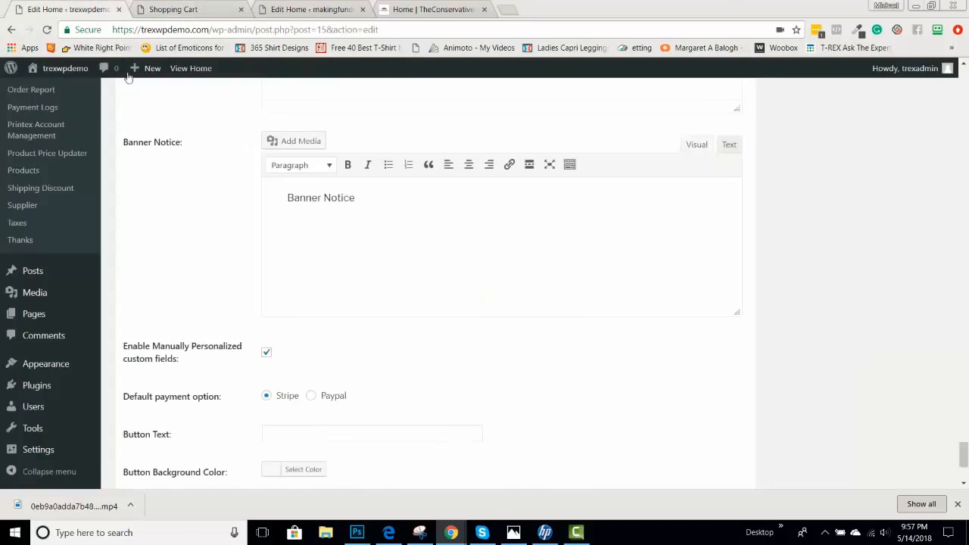
{"action": "left_click", "coordinate": [94, 10]}
{"action": "scroll", "coordinate": [134, 149], "scroll_direction": "down", "scroll_amount": 2}
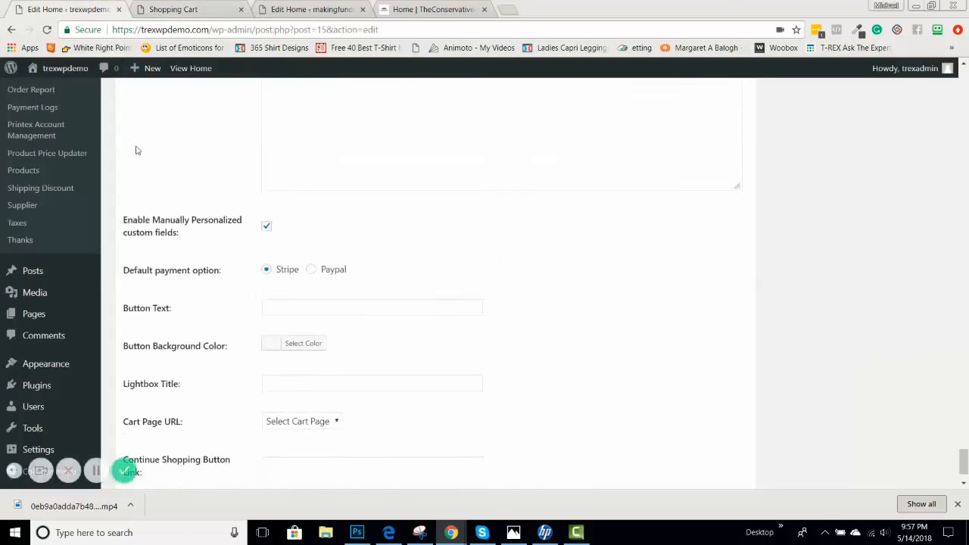
{"action": "scroll", "coordinate": [196, 88], "scroll_direction": "up", "scroll_amount": 2}
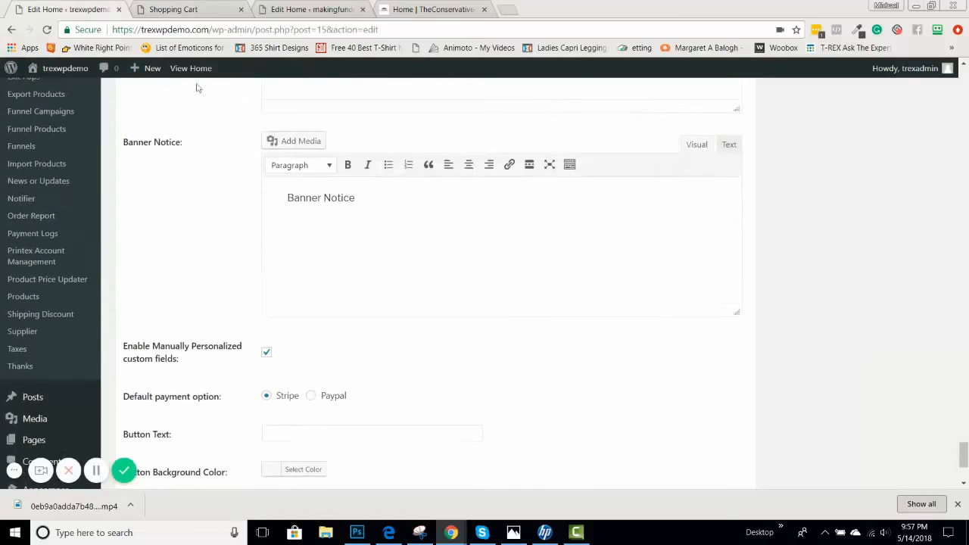
{"action": "left_click", "coordinate": [204, 9]}
{"action": "scroll", "coordinate": [185, 155], "scroll_direction": "down", "scroll_amount": 3}
{"action": "scroll", "coordinate": [185, 171], "scroll_direction": "down", "scroll_amount": 1}
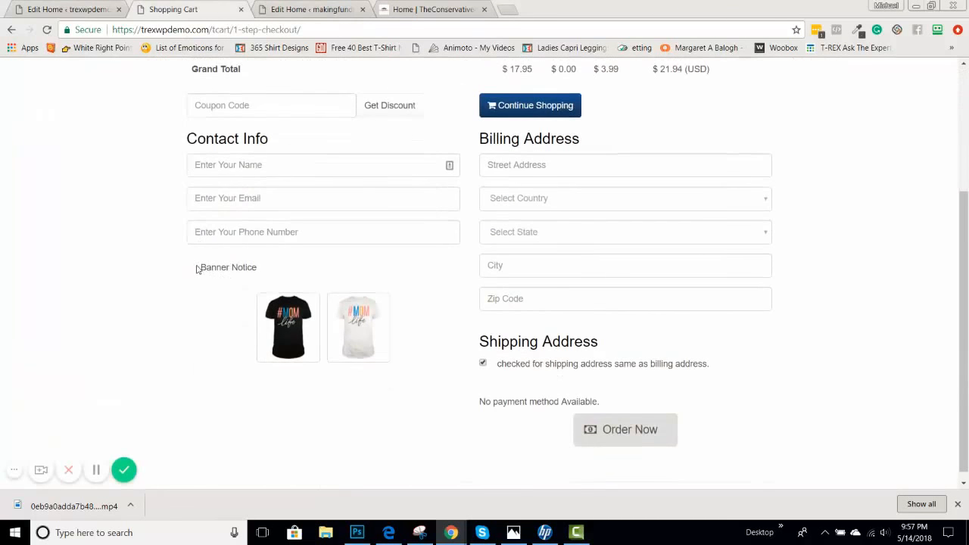
{"action": "left_click_drag", "start_coordinate": [196, 268], "coordinate": [265, 281]}
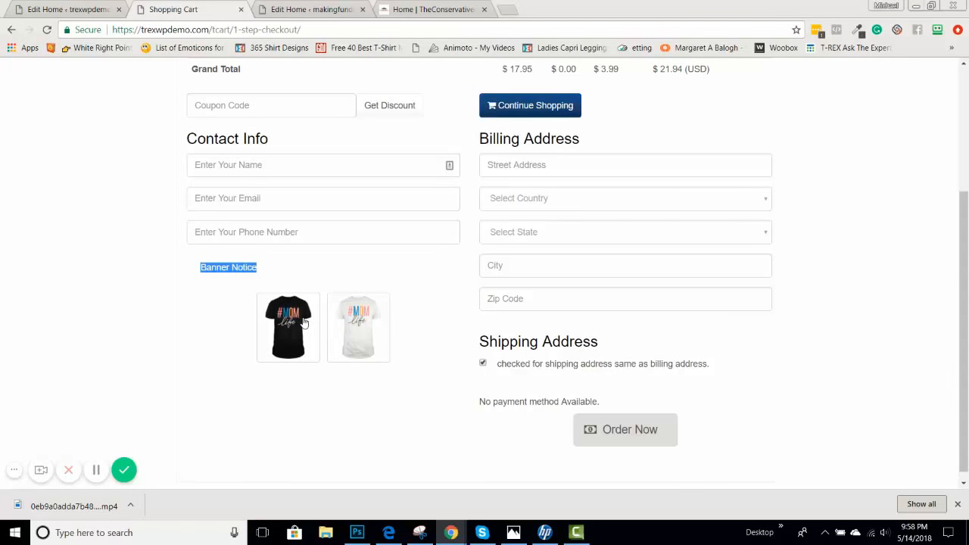
{"action": "scroll", "coordinate": [390, 333], "scroll_direction": "up", "scroll_amount": 3}
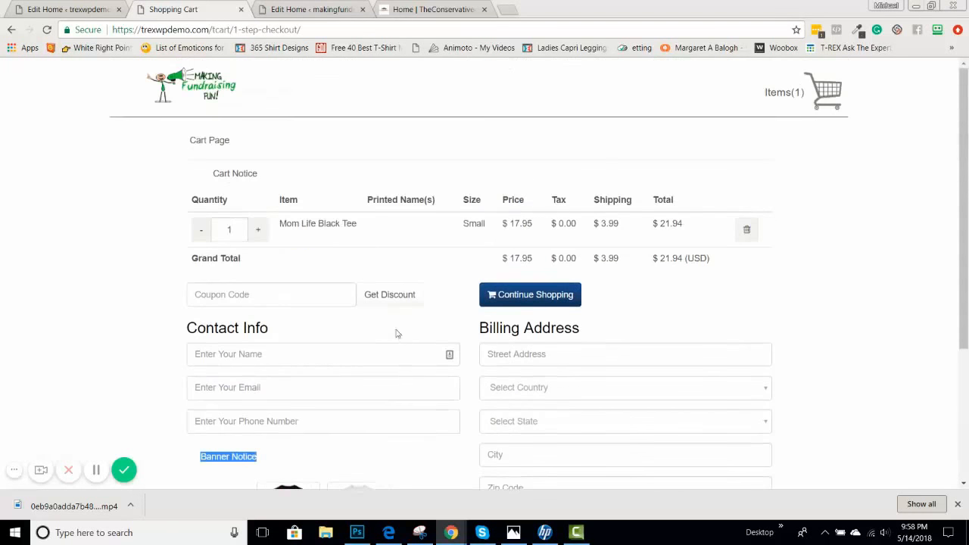
Step: Open the black Mom Life tee shown under the Banner Notice on the live cart page and view its size options
{"action": "scroll", "coordinate": [401, 331], "scroll_direction": "down", "scroll_amount": 3}
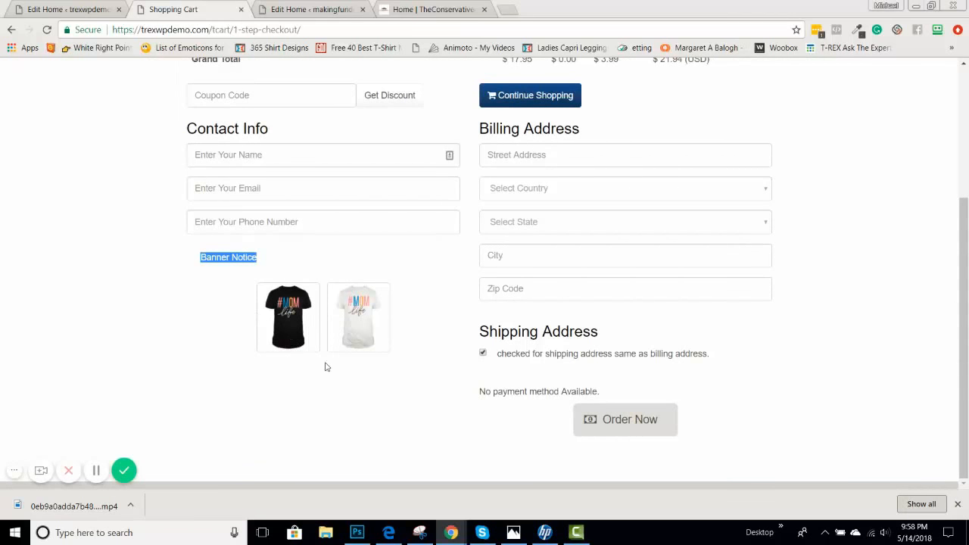
{"action": "left_click", "coordinate": [311, 330]}
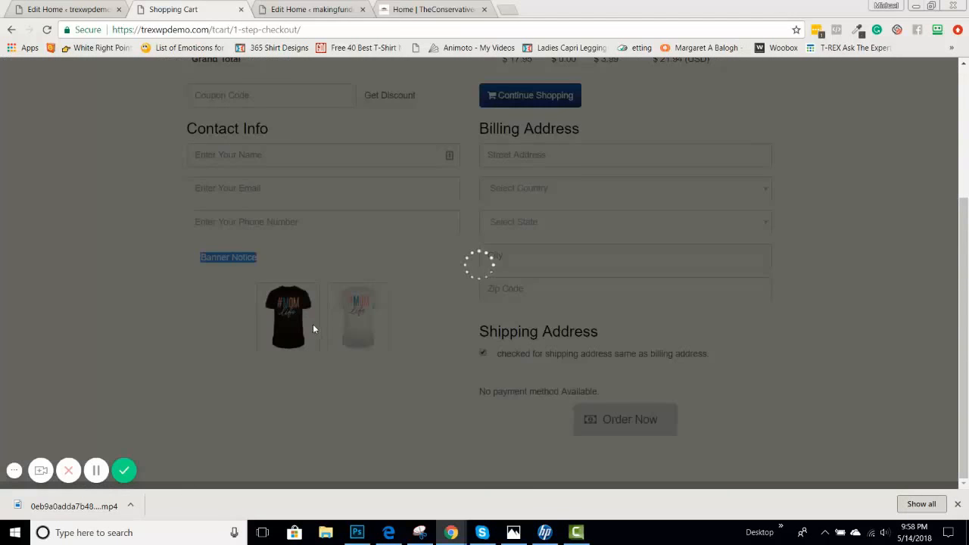
{"action": "scroll", "coordinate": [381, 315], "scroll_direction": "down", "scroll_amount": 1}
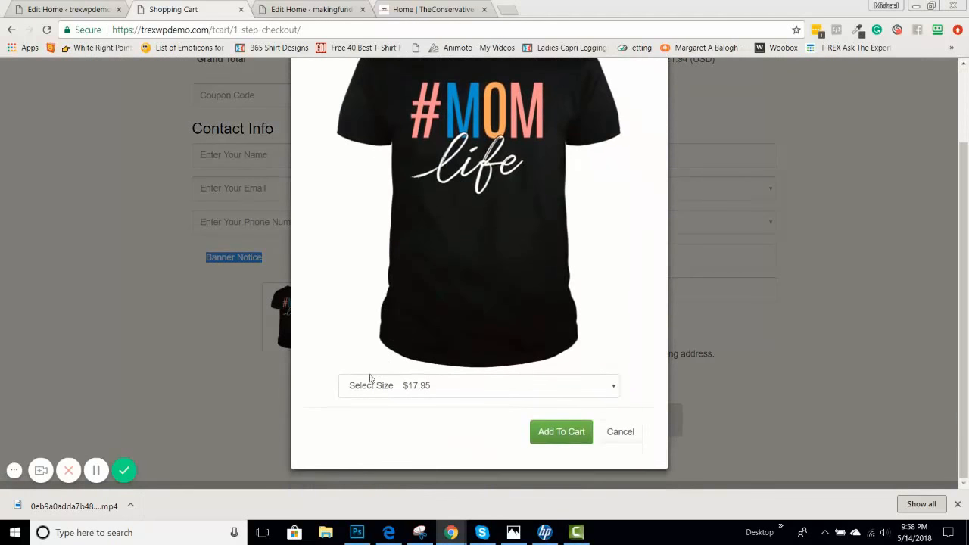
{"action": "left_click", "coordinate": [370, 385]}
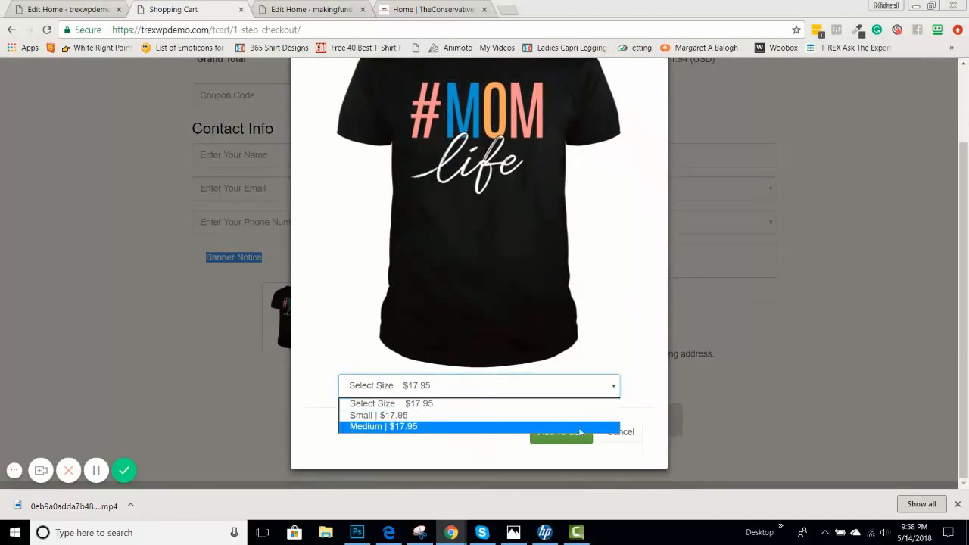
{"action": "left_click", "coordinate": [898, 429]}
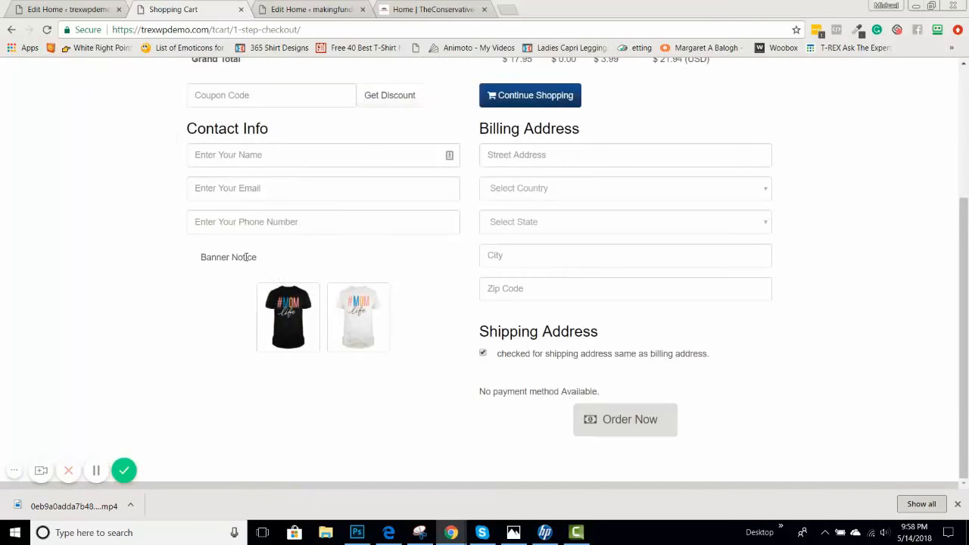
{"action": "left_click_drag", "start_coordinate": [204, 256], "coordinate": [277, 266]}
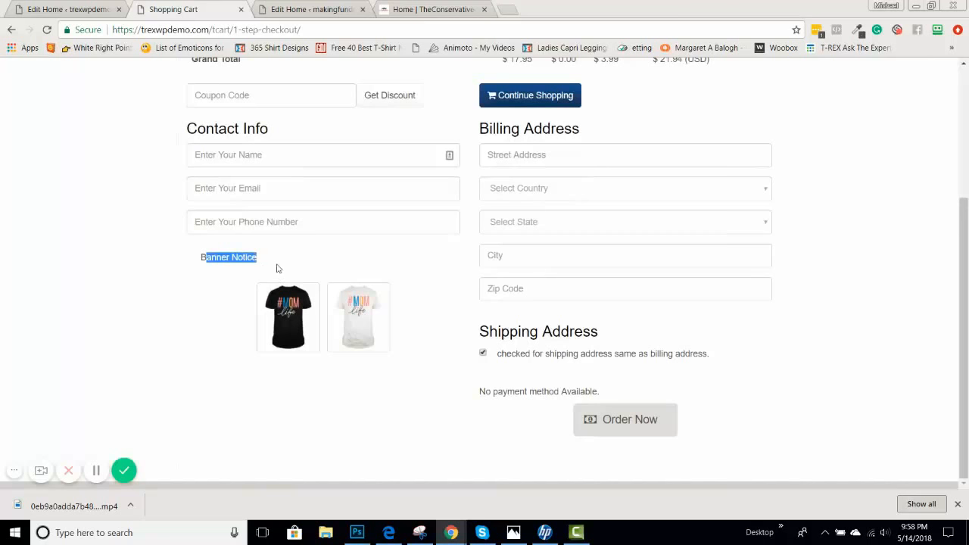
Step: Replace the campaign's Banner Notice text with "Add Another Product Below"
{"action": "left_click", "coordinate": [68, 9]}
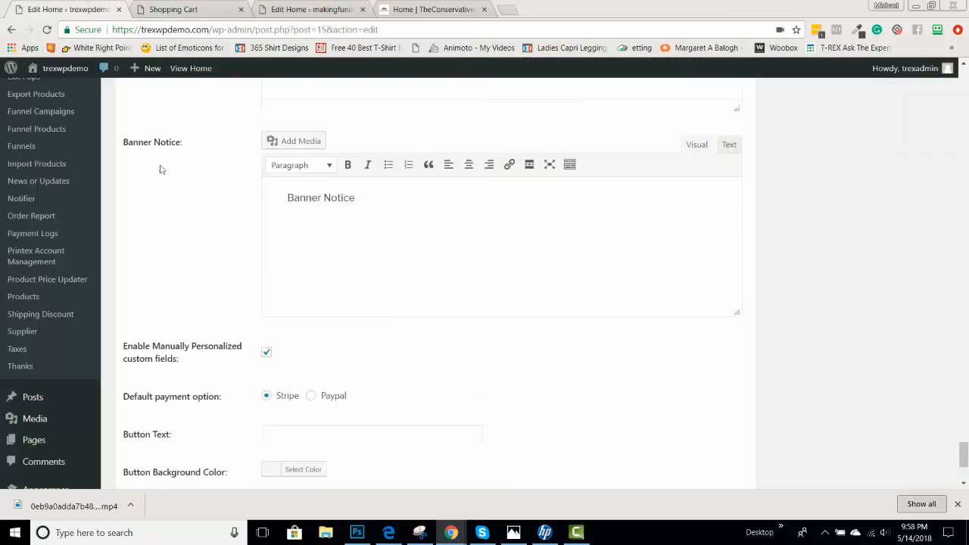
{"action": "left_click_drag", "start_coordinate": [312, 198], "coordinate": [267, 176]}
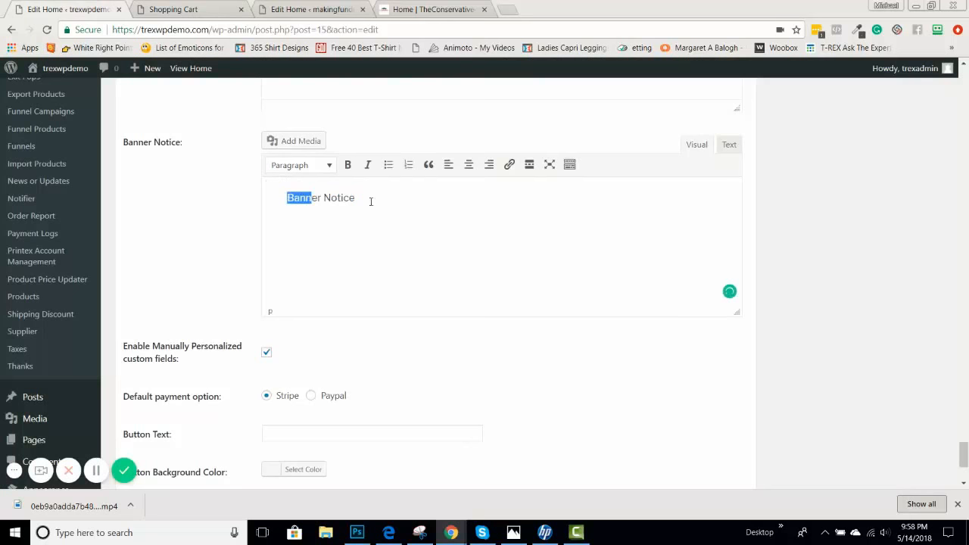
{"action": "left_click_drag", "start_coordinate": [370, 201], "coordinate": [277, 186]}
{"action": "type", "text": "Add"}
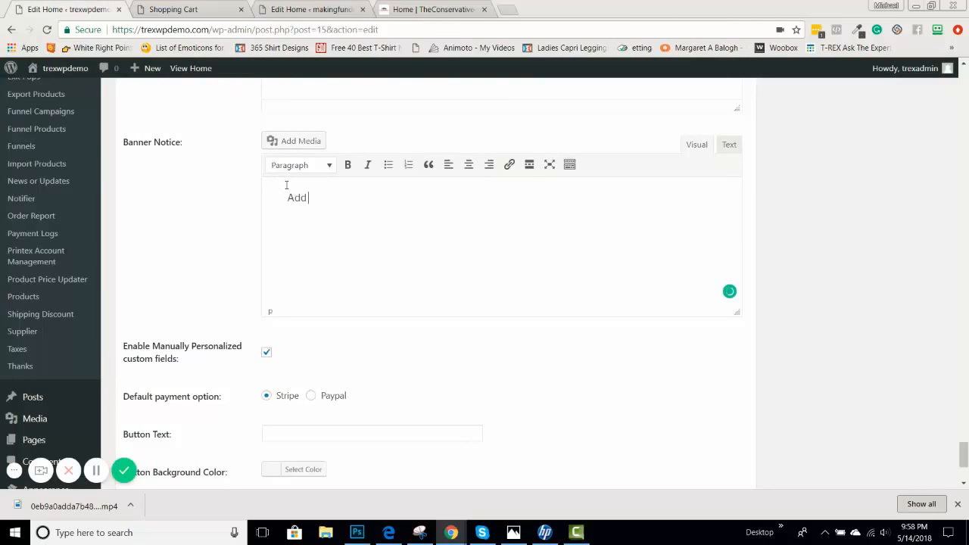
{"action": "type", "text": " Another Product Below"}
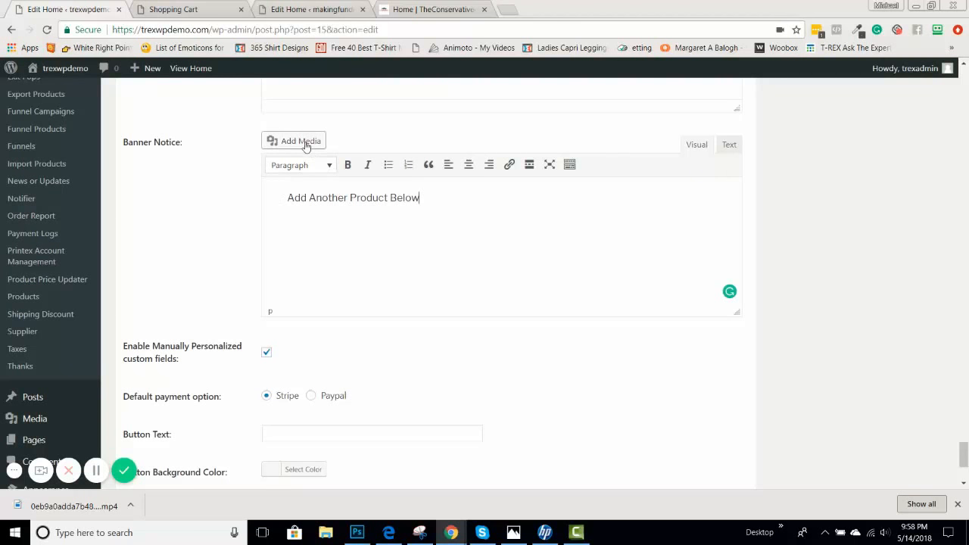
Step: Check the order button on the live cart page, and set the campaign's button background color to green and its text to "Complete Purchase"
{"action": "scroll", "coordinate": [224, 221], "scroll_direction": "down", "scroll_amount": 2}
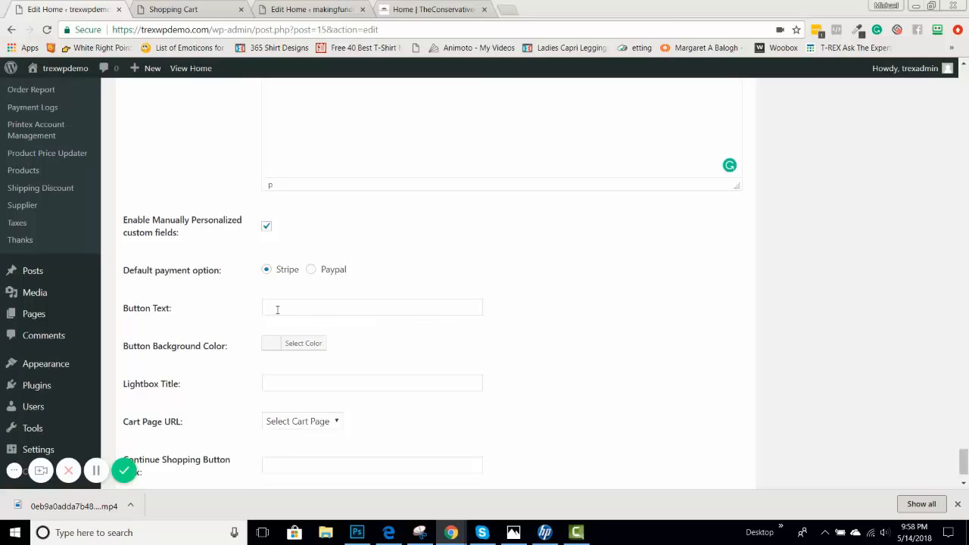
{"action": "left_click", "coordinate": [200, 10]}
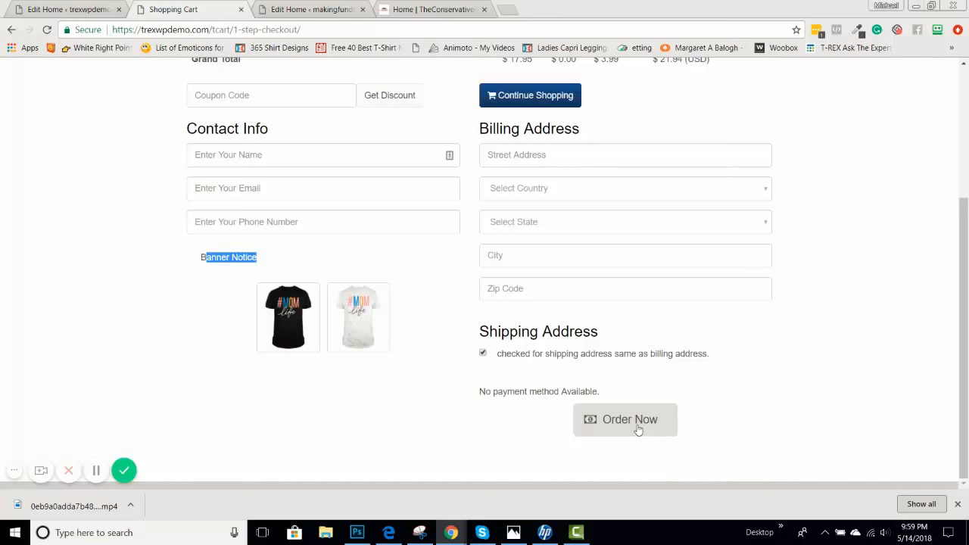
{"action": "left_click", "coordinate": [57, 11]}
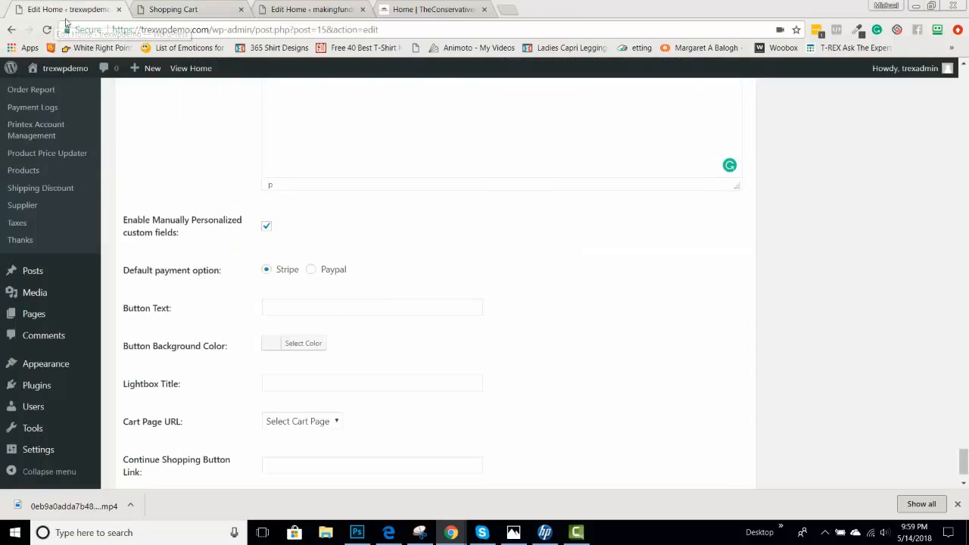
{"action": "left_click", "coordinate": [281, 345]}
{"action": "scroll", "coordinate": [346, 431], "scroll_direction": "down", "scroll_amount": 2}
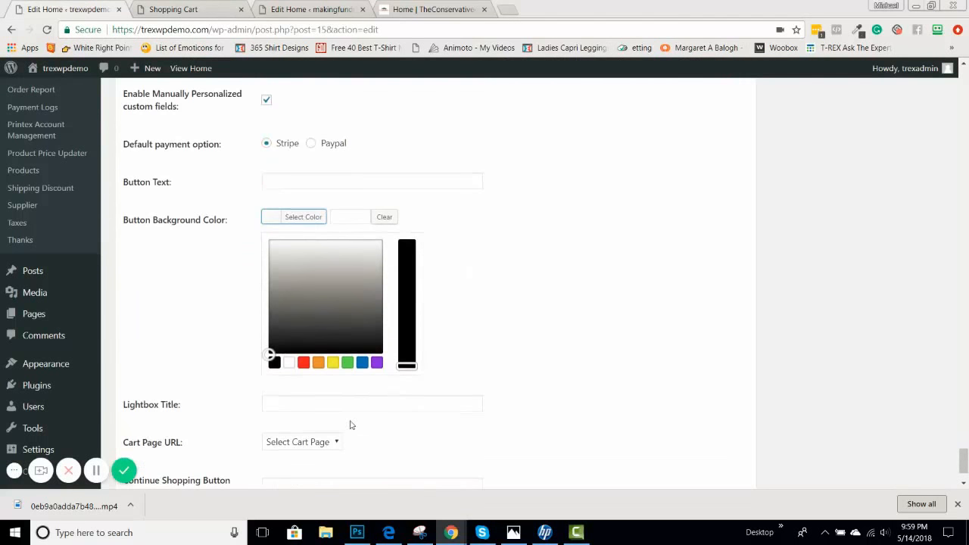
{"action": "left_click", "coordinate": [347, 363]}
{"action": "left_click", "coordinate": [299, 182]}
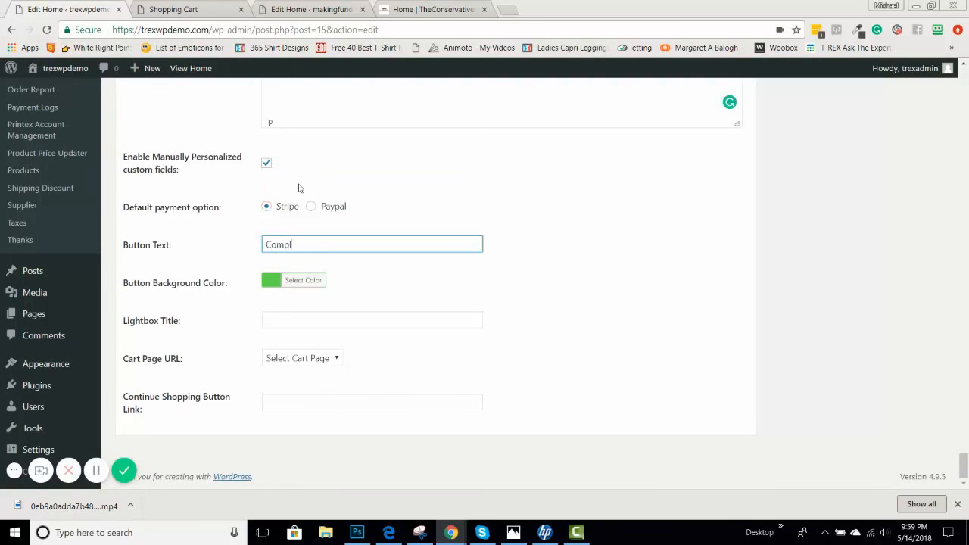
{"action": "type", "text": "Complete Purchase"}
Step: Set the campaign's Lightbox Title to "Lightbox Title"
{"action": "left_click", "coordinate": [296, 320]}
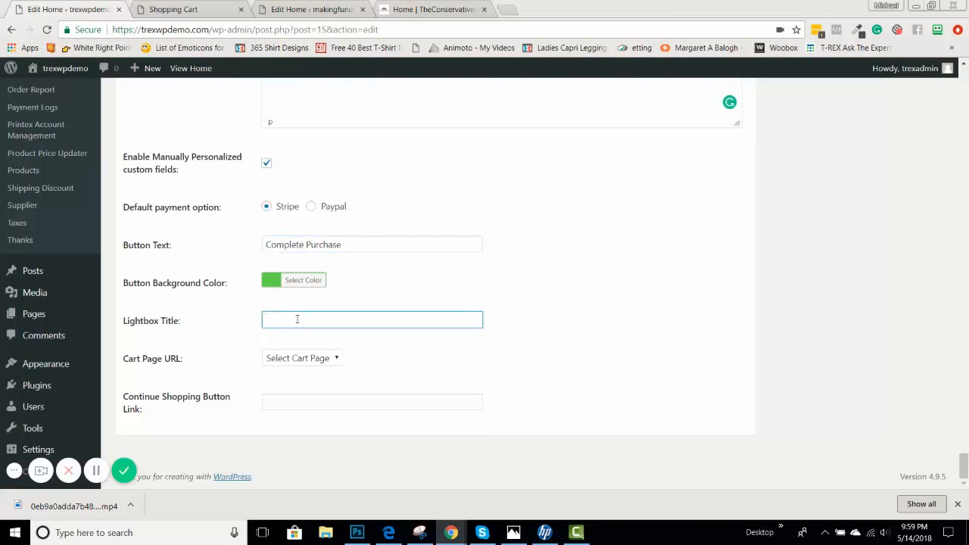
{"action": "type", "text": "Lig"}
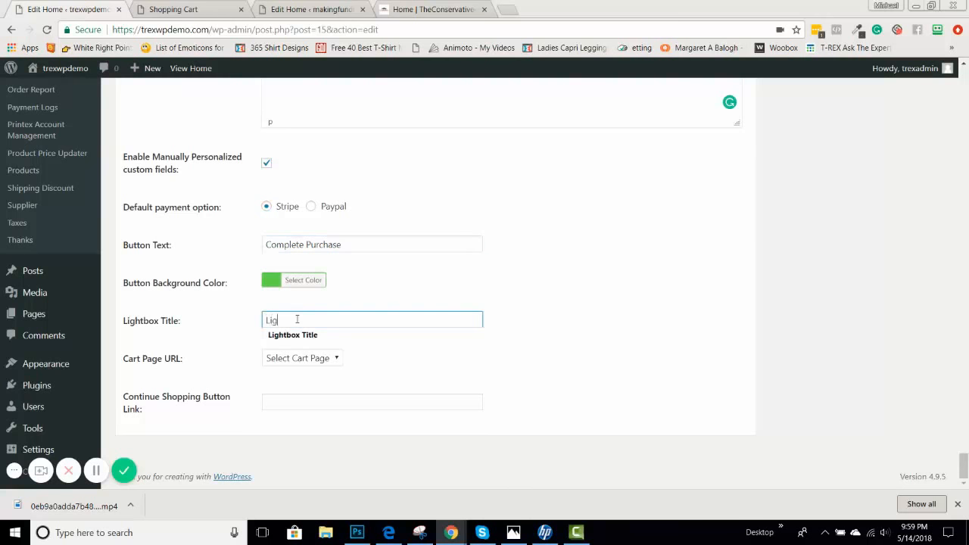
{"action": "type", "text": "htbo"}
{"action": "left_click", "coordinate": [333, 338]}
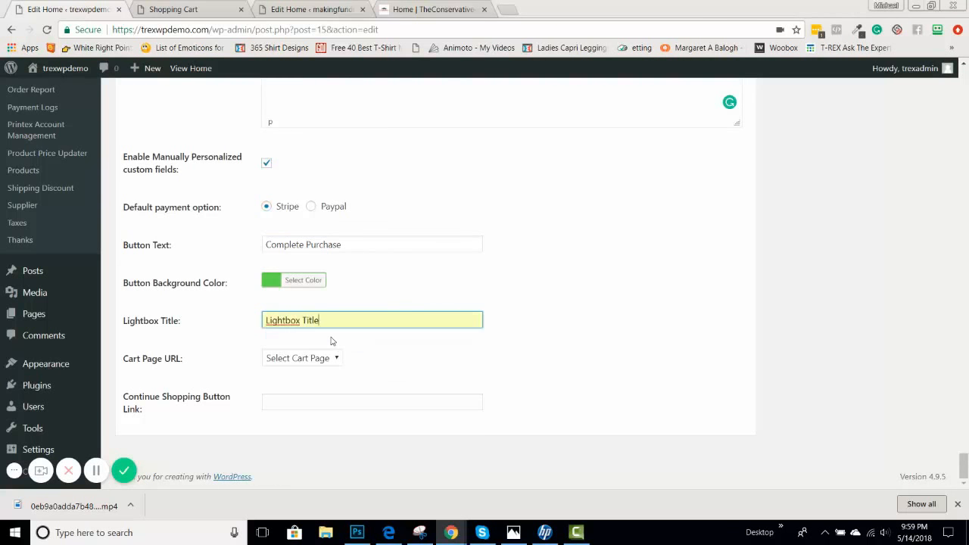
Step: Open the black tee's product lightbox on the live cart page to examine where its title belongs
{"action": "left_click", "coordinate": [222, 15]}
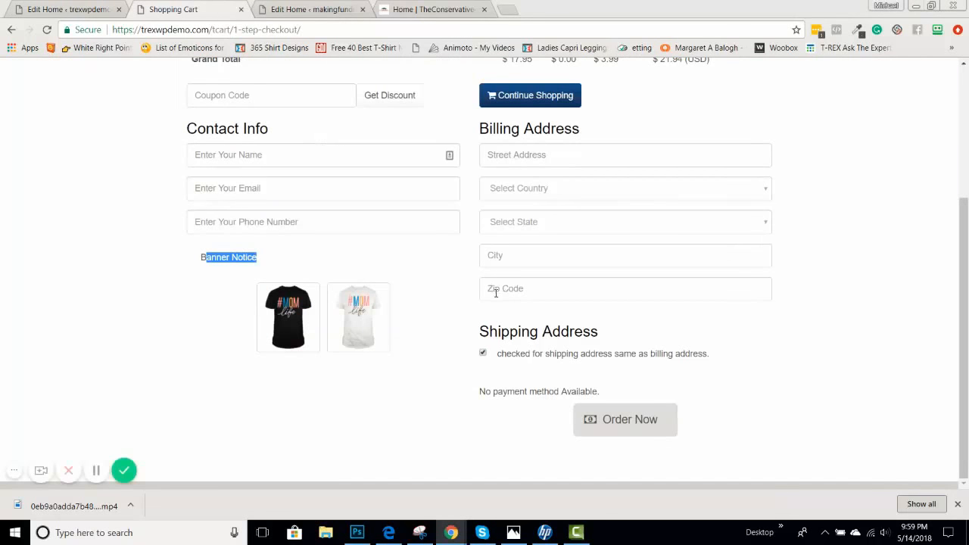
{"action": "left_click", "coordinate": [276, 300]}
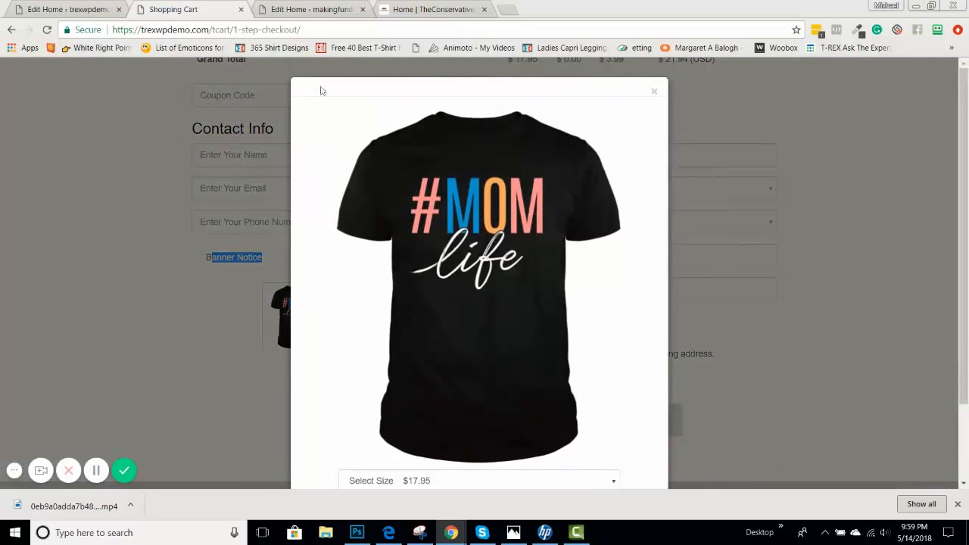
{"action": "left_click", "coordinate": [655, 92]}
{"action": "left_click", "coordinate": [48, 10]}
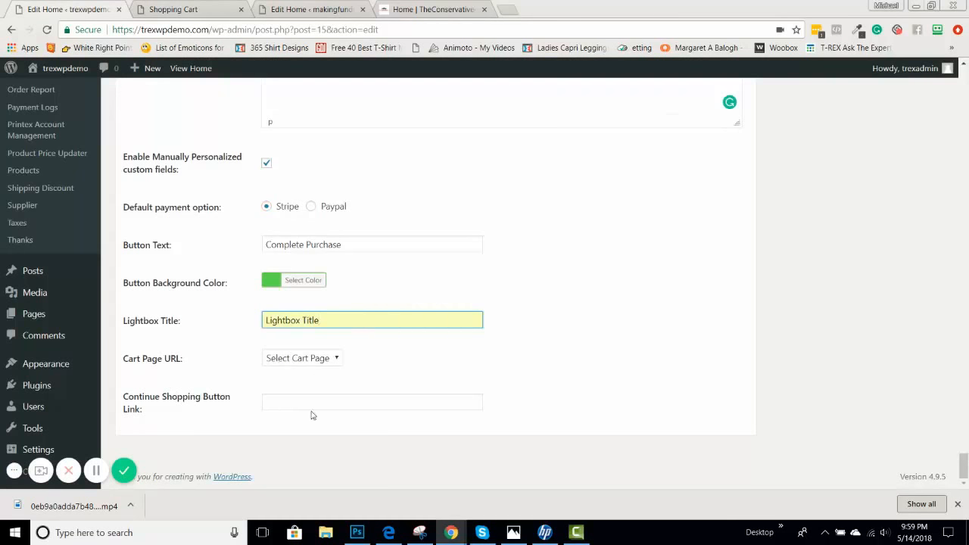
Step: Compare the Continue Shopping Button Link setting with the Continue Shopping button on the live cart page
{"action": "left_click", "coordinate": [202, 12]}
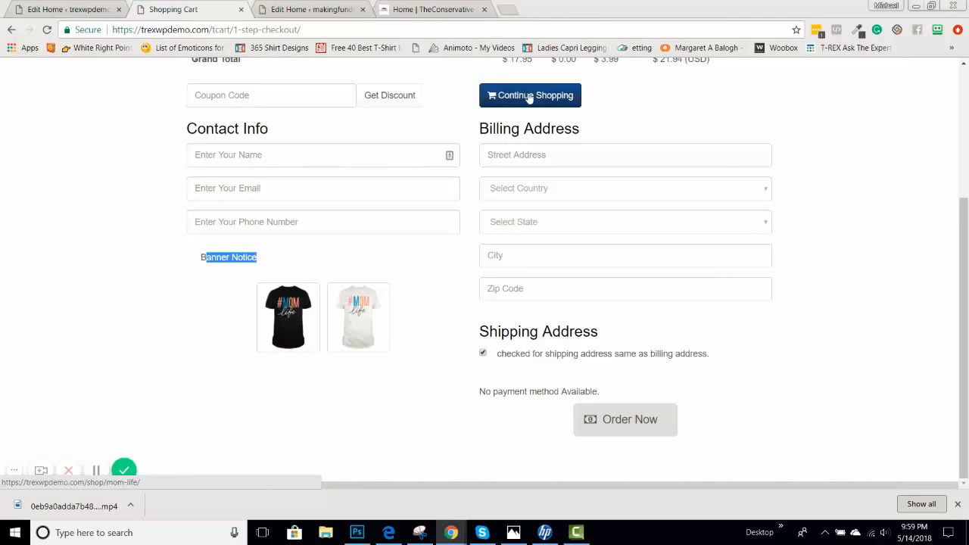
{"action": "left_click", "coordinate": [67, 9]}
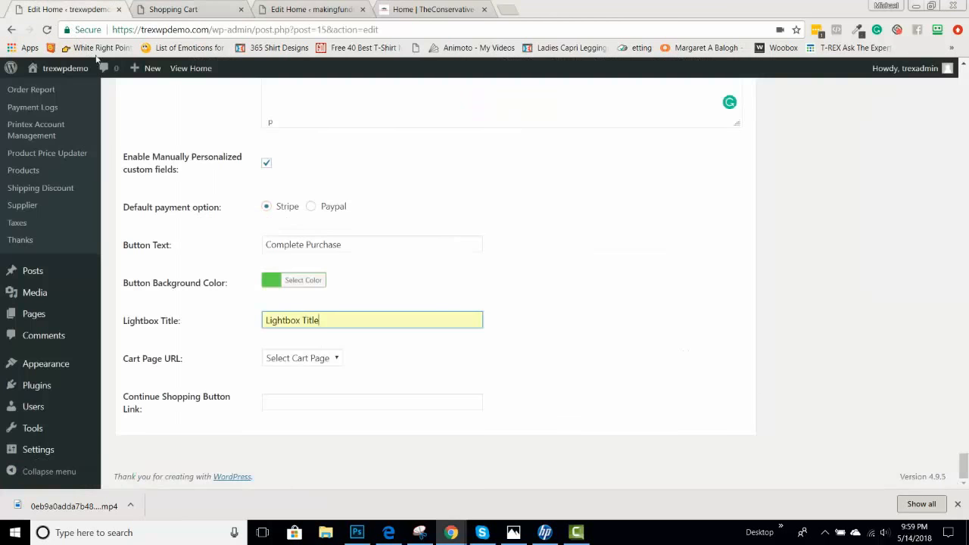
{"action": "left_click", "coordinate": [288, 401]}
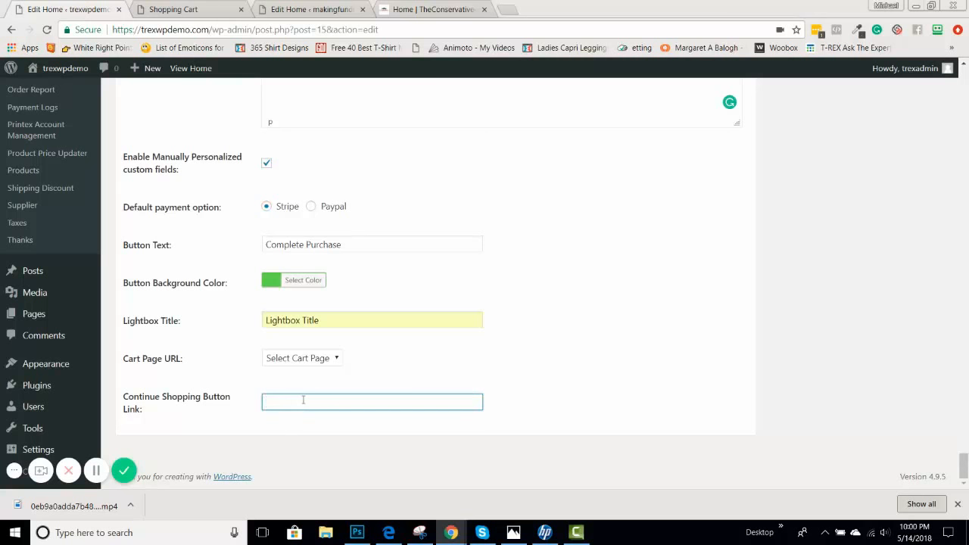
Step: Choose 1 Step Checkout as the campaign's Cart Page URL
{"action": "left_click", "coordinate": [323, 365]}
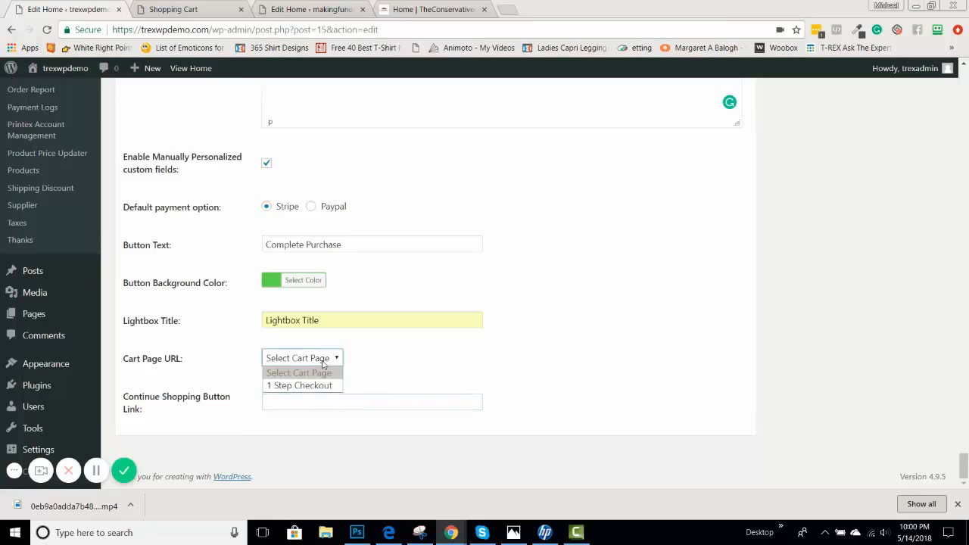
{"action": "left_click", "coordinate": [289, 388]}
Step: Review the campaign's cart settings from the Cart Notice through the Continue Shopping Button Link
{"action": "scroll", "coordinate": [205, 346], "scroll_direction": "up", "scroll_amount": 3}
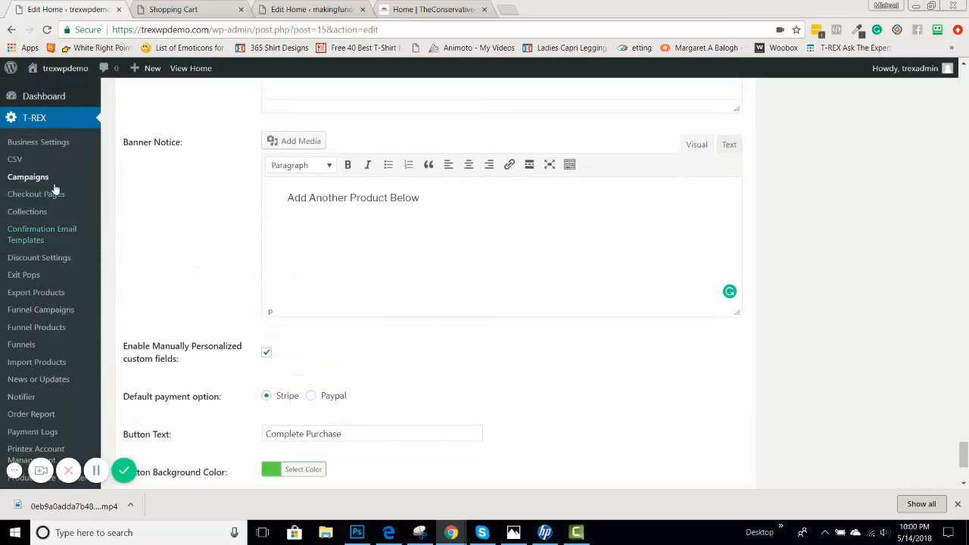
{"action": "scroll", "coordinate": [224, 301], "scroll_direction": "down", "scroll_amount": 4}
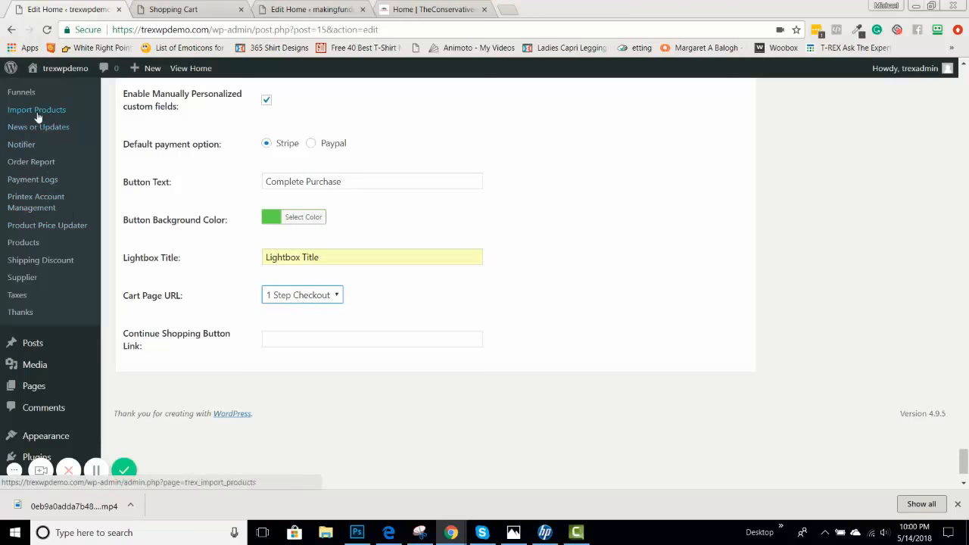
{"action": "scroll", "coordinate": [22, 121], "scroll_direction": "up", "scroll_amount": 3}
{"action": "scroll", "coordinate": [29, 136], "scroll_direction": "up", "scroll_amount": 3}
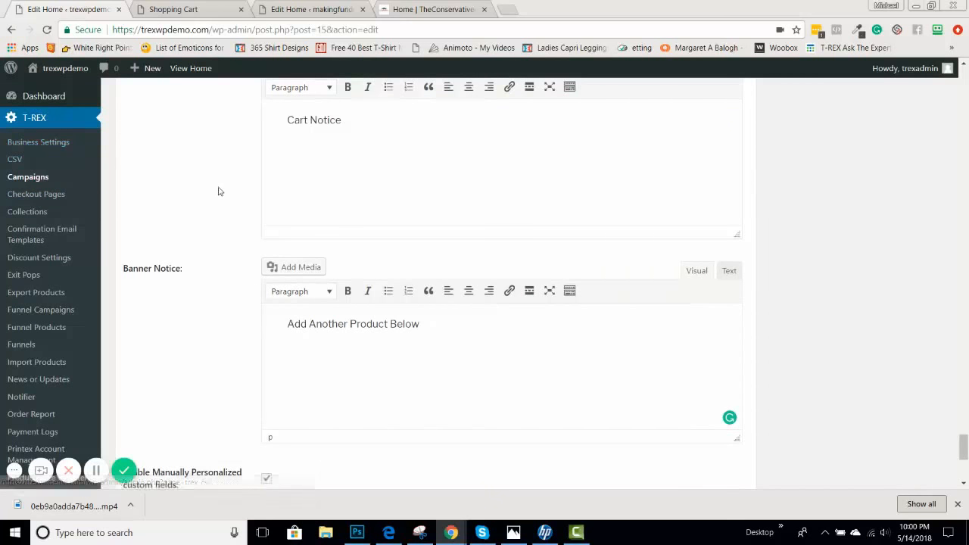
{"action": "scroll", "coordinate": [220, 204], "scroll_direction": "down", "scroll_amount": 4}
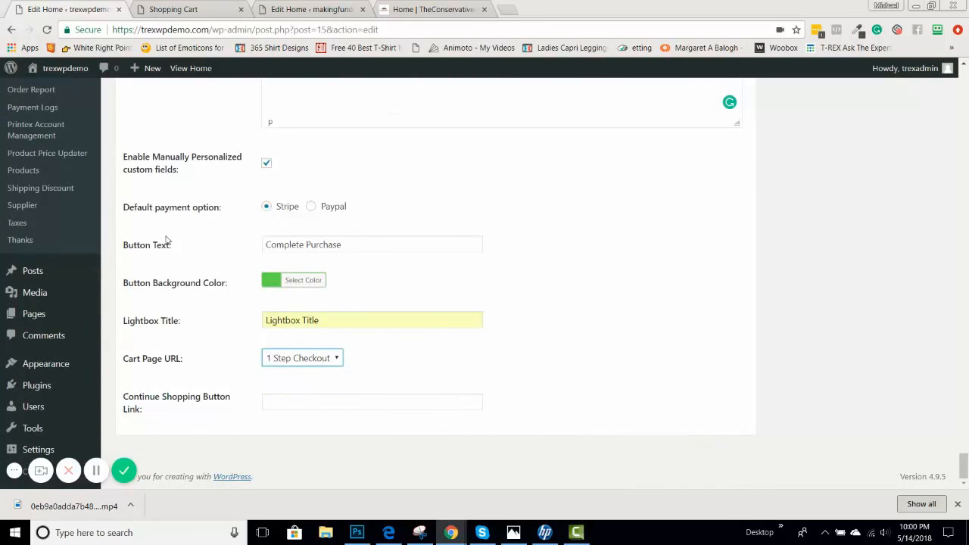
{"action": "scroll", "coordinate": [166, 240], "scroll_direction": "up", "scroll_amount": 3}
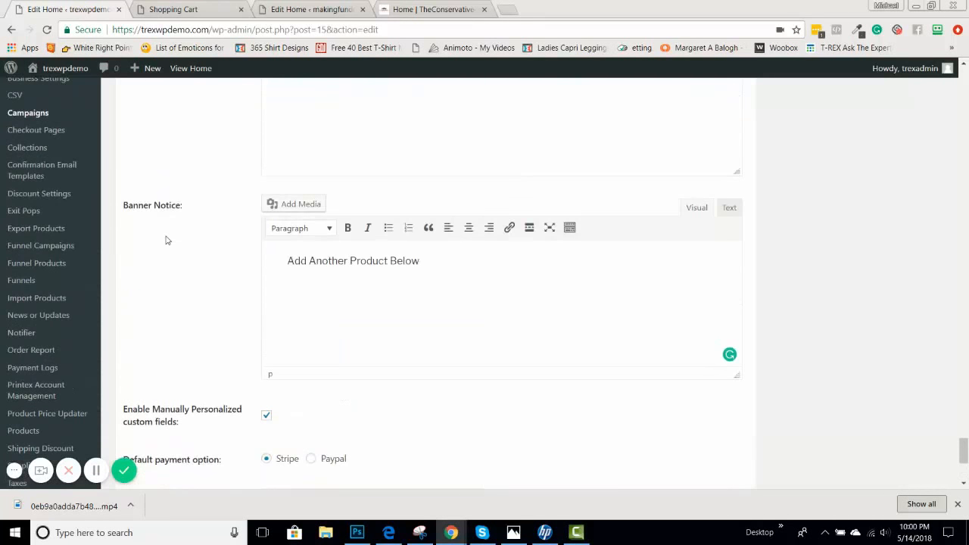
{"action": "scroll", "coordinate": [166, 240], "scroll_direction": "down", "scroll_amount": 3}
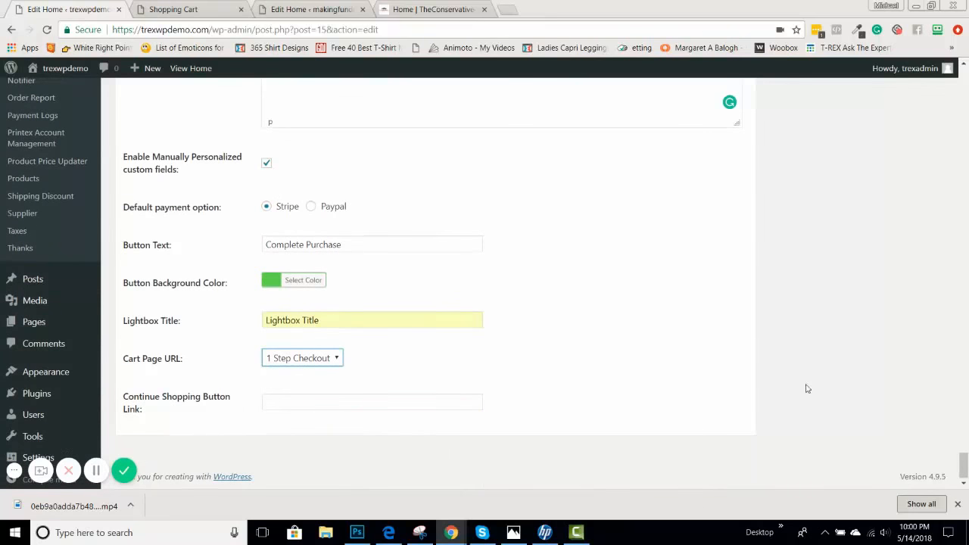
Step: Save the Mom Life campaign's changes and reload the live Shopping Cart page to check its "Your Cart" title
{"action": "left_click_drag", "start_coordinate": [963, 467], "coordinate": [964, 68]}
{"action": "left_click", "coordinate": [918, 287]}
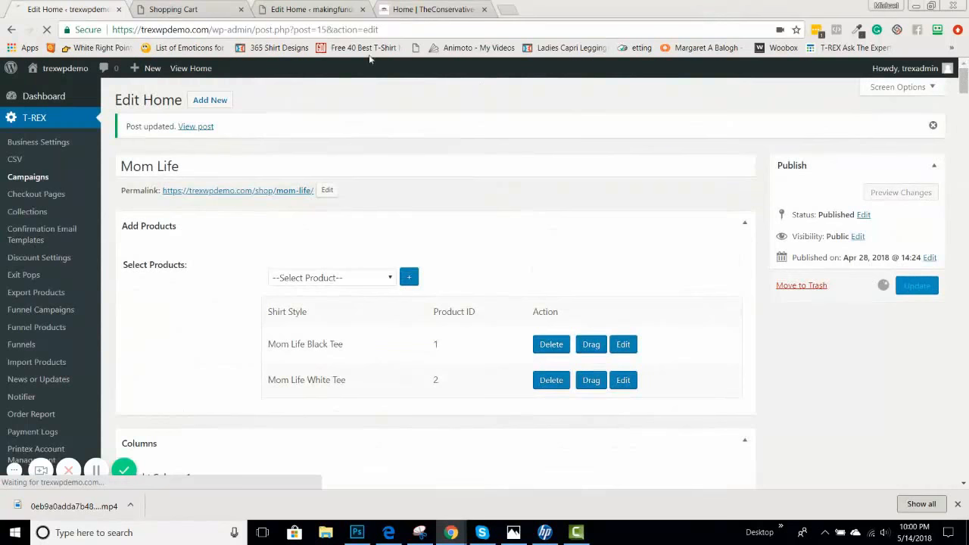
{"action": "left_click", "coordinate": [165, 8]}
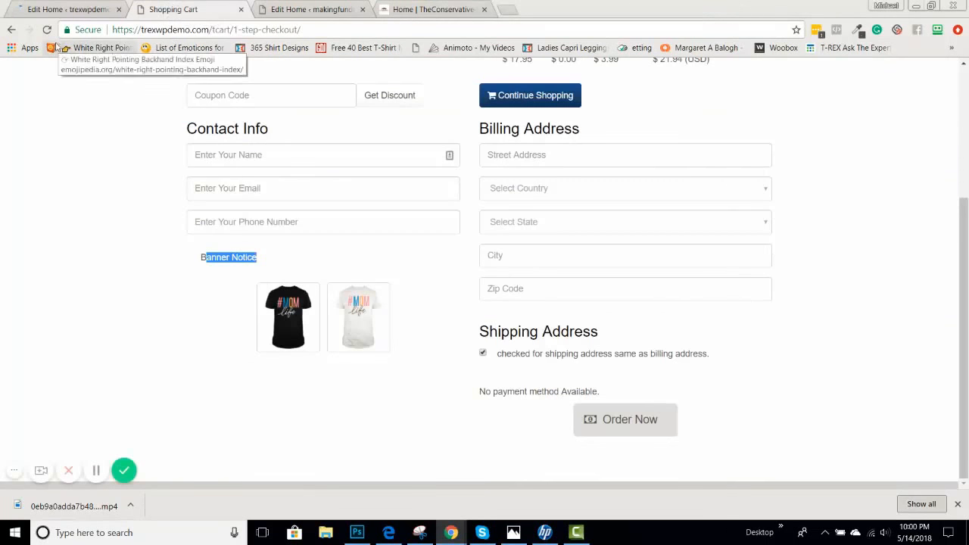
{"action": "left_click", "coordinate": [47, 31]}
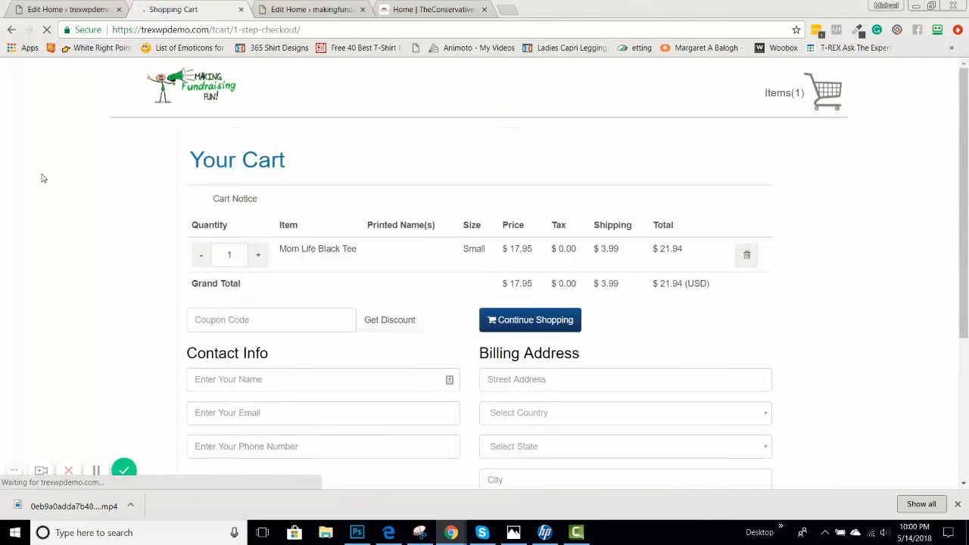
{"action": "left_click_drag", "start_coordinate": [203, 160], "coordinate": [307, 180]}
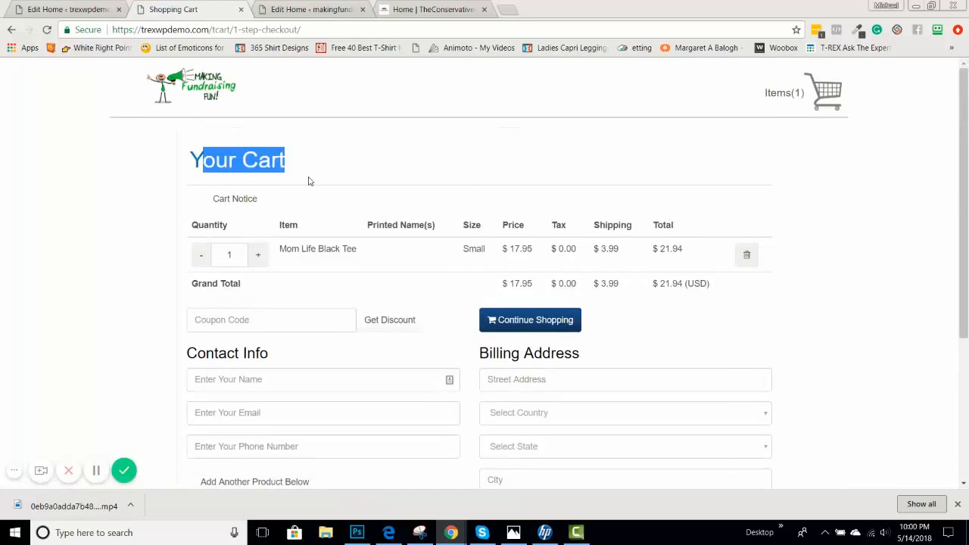
Step: Review the live cart page from the Cart Notice through the Add Another Product Below images and Complete Purchase
{"action": "left_click", "coordinate": [208, 152]}
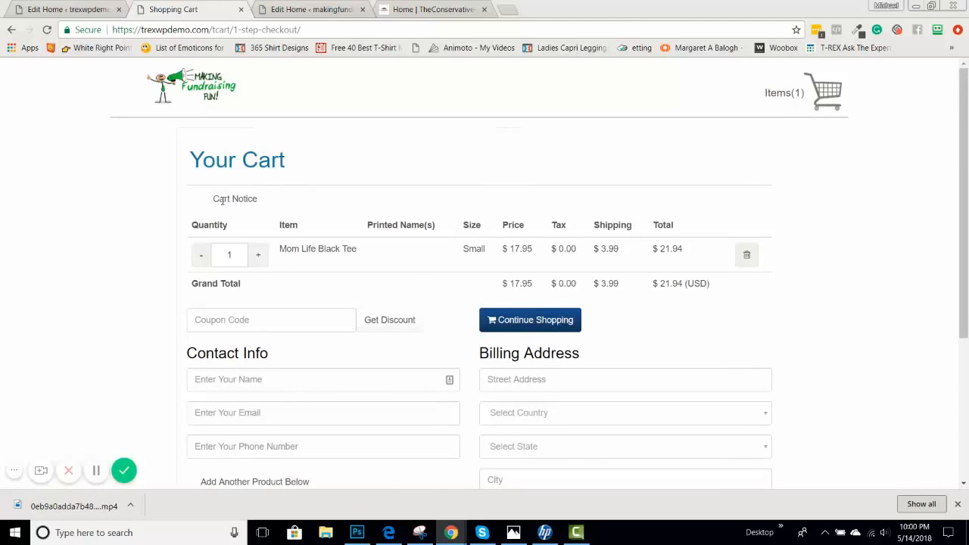
{"action": "scroll", "coordinate": [265, 209], "scroll_direction": "down", "scroll_amount": 1}
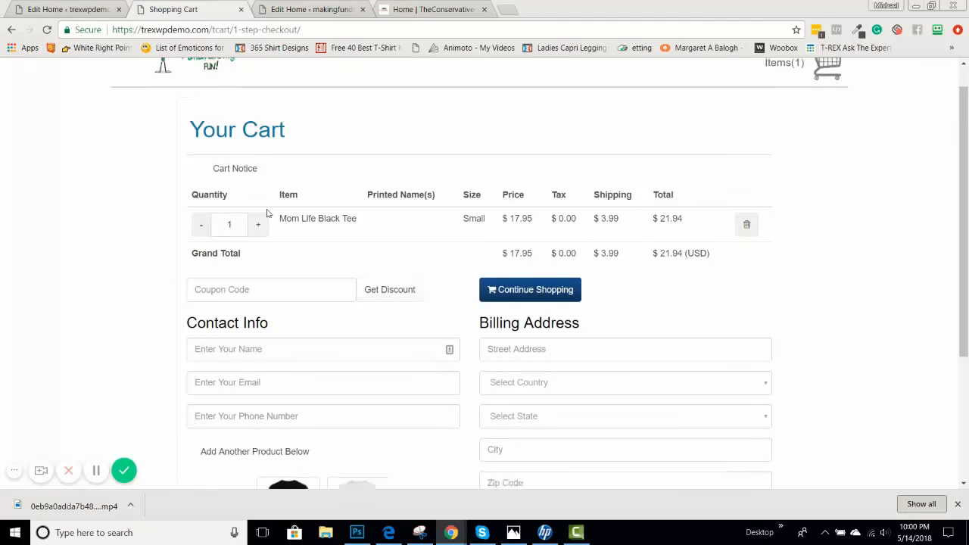
{"action": "scroll", "coordinate": [266, 214], "scroll_direction": "down", "scroll_amount": 2}
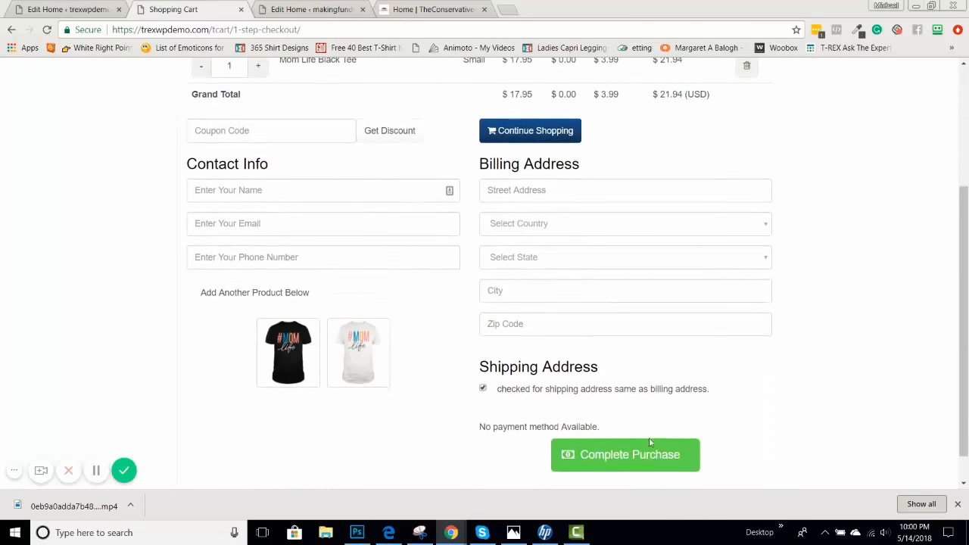
{"action": "scroll", "coordinate": [587, 426], "scroll_direction": "down", "scroll_amount": 1}
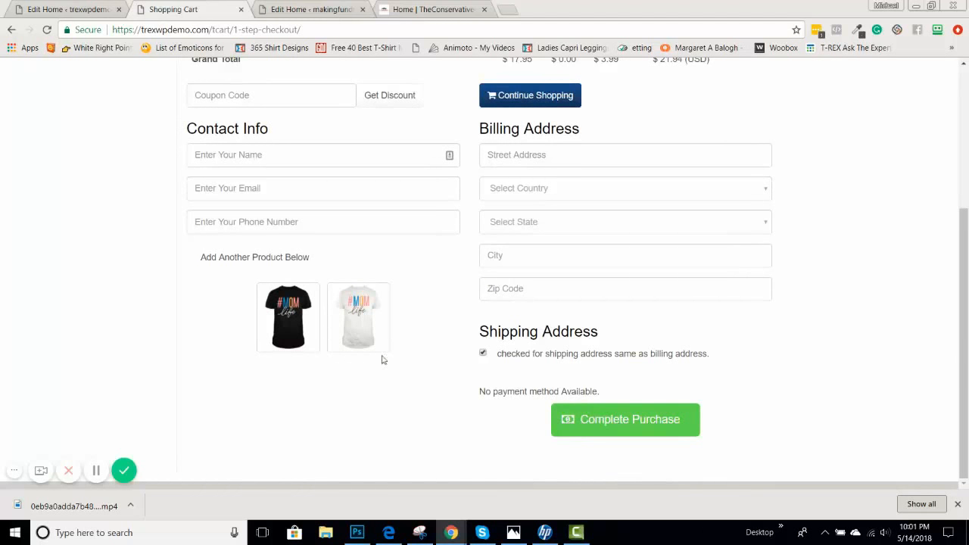
Step: Preview the black Mom Life tee from the additional products, check its lightbox title and size selection, and close the lightbox
{"action": "left_click", "coordinate": [301, 330]}
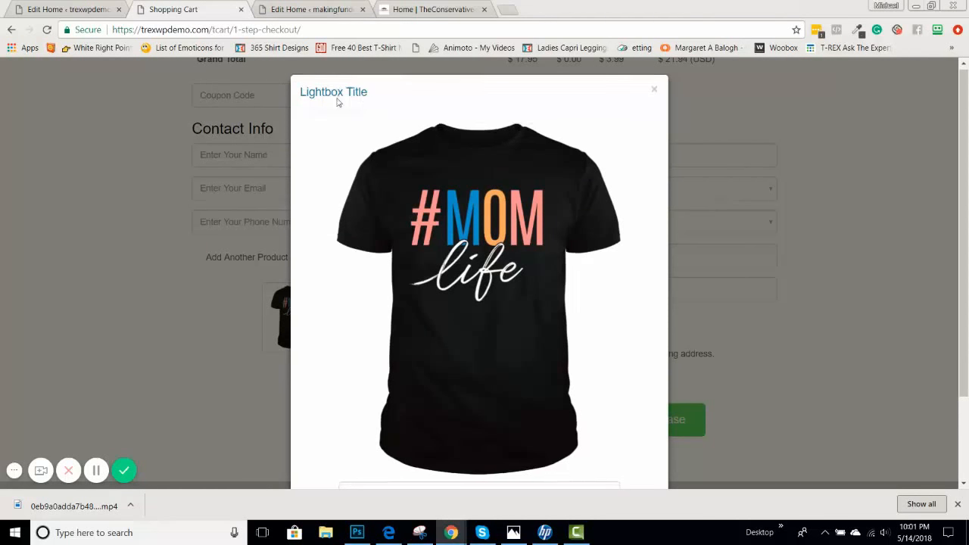
{"action": "scroll", "coordinate": [332, 178], "scroll_direction": "down", "scroll_amount": 3}
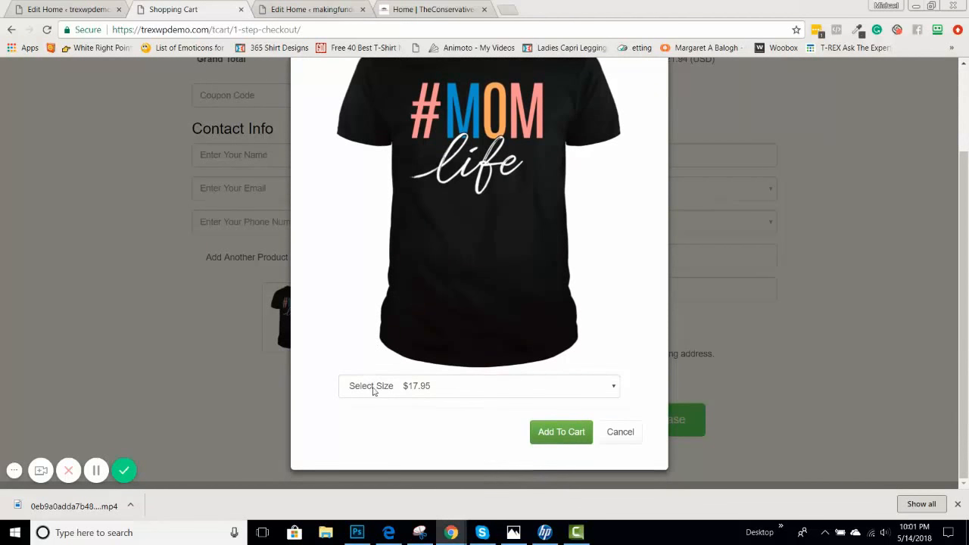
{"action": "scroll", "coordinate": [372, 315], "scroll_direction": "up", "scroll_amount": 2}
{"action": "scroll", "coordinate": [375, 156], "scroll_direction": "down", "scroll_amount": 2}
{"action": "scroll", "coordinate": [378, 337], "scroll_direction": "up", "scroll_amount": 2}
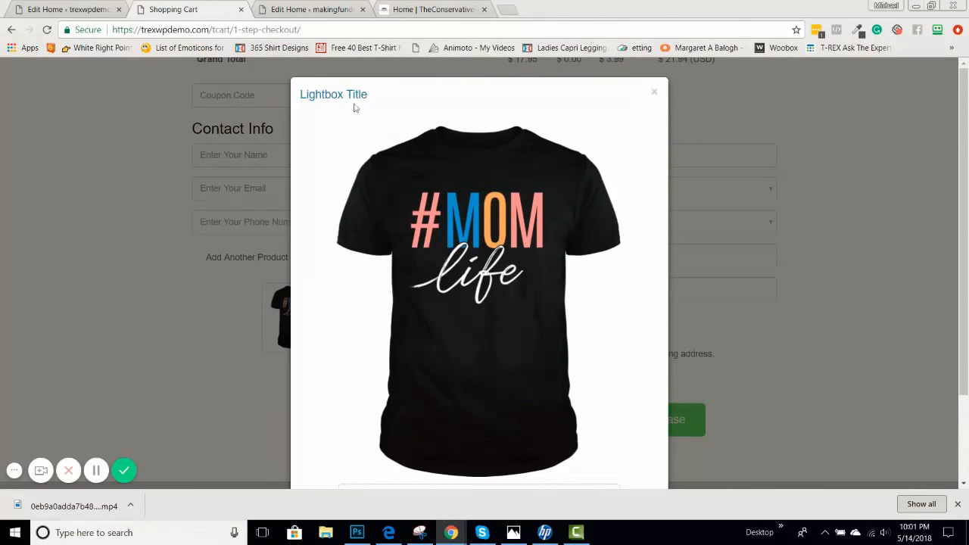
{"action": "left_click", "coordinate": [654, 93]}
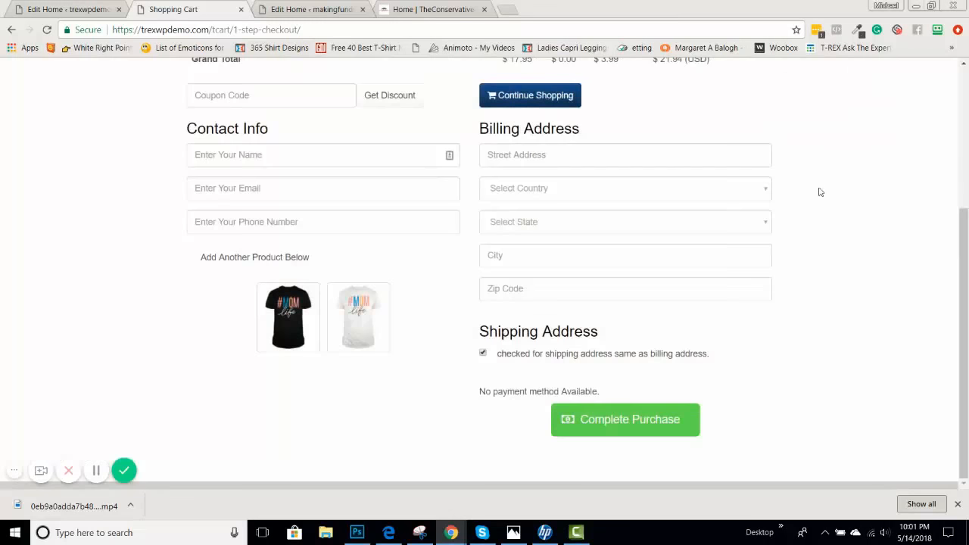
Step: Test Continue Shopping on the live cart, and review the campaign's Cart Settings from Cart Page Title through Continue Shopping Button Link
{"action": "left_click", "coordinate": [548, 98]}
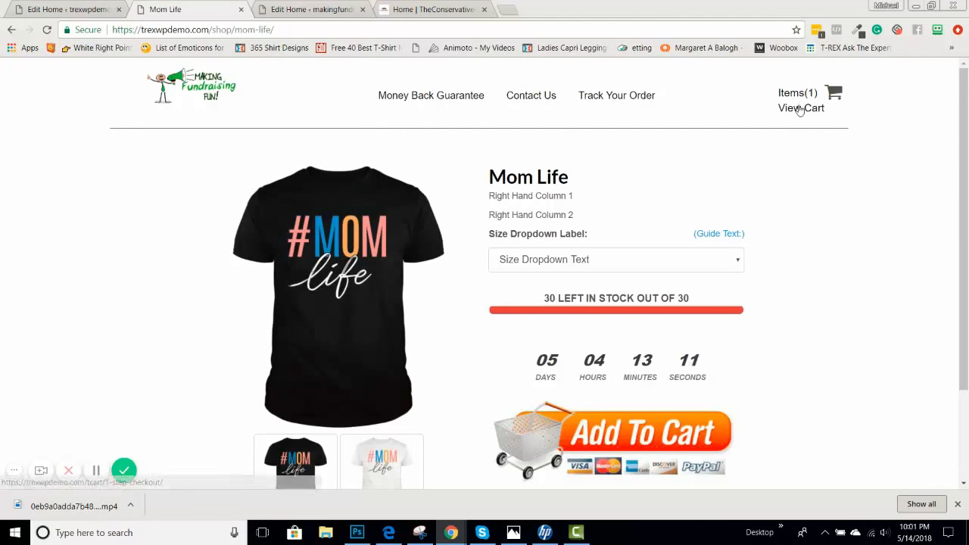
{"action": "left_click", "coordinate": [47, 9]}
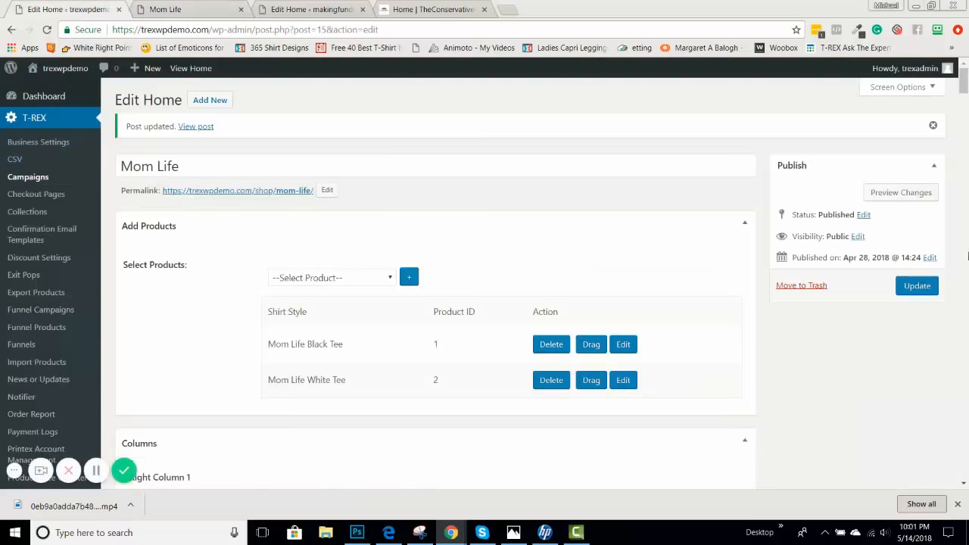
{"action": "left_click_drag", "start_coordinate": [963, 87], "coordinate": [959, 480]}
{"action": "scroll", "coordinate": [298, 244], "scroll_direction": "up", "scroll_amount": 3}
{"action": "scroll", "coordinate": [298, 243], "scroll_direction": "up", "scroll_amount": 6}
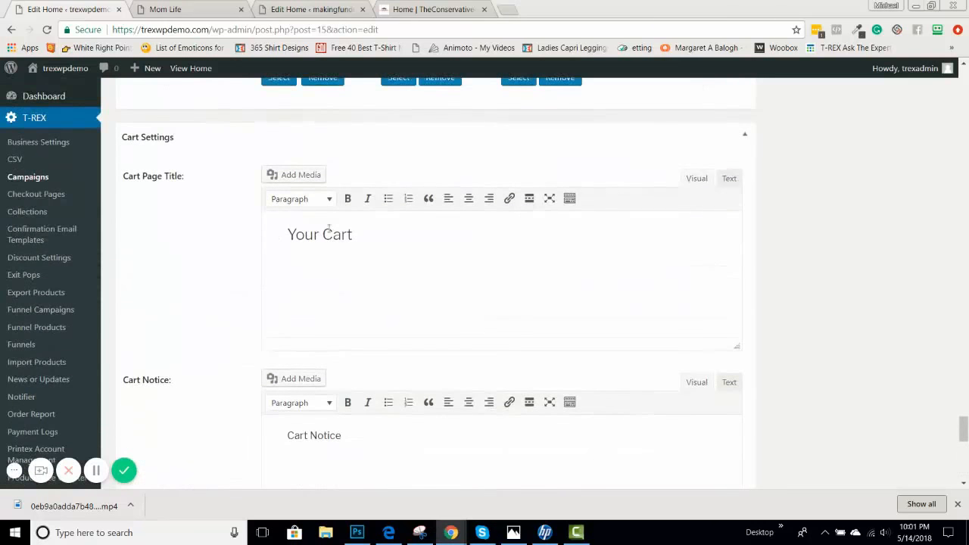
{"action": "scroll", "coordinate": [253, 282], "scroll_direction": "down", "scroll_amount": 2}
{"action": "scroll", "coordinate": [253, 282], "scroll_direction": "down", "scroll_amount": 3}
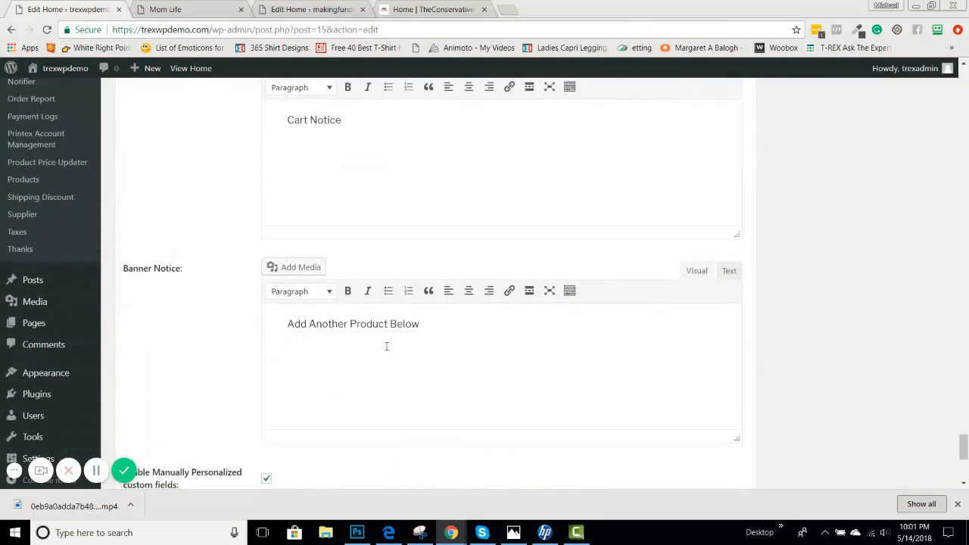
{"action": "scroll", "coordinate": [360, 327], "scroll_direction": "down", "scroll_amount": 3}
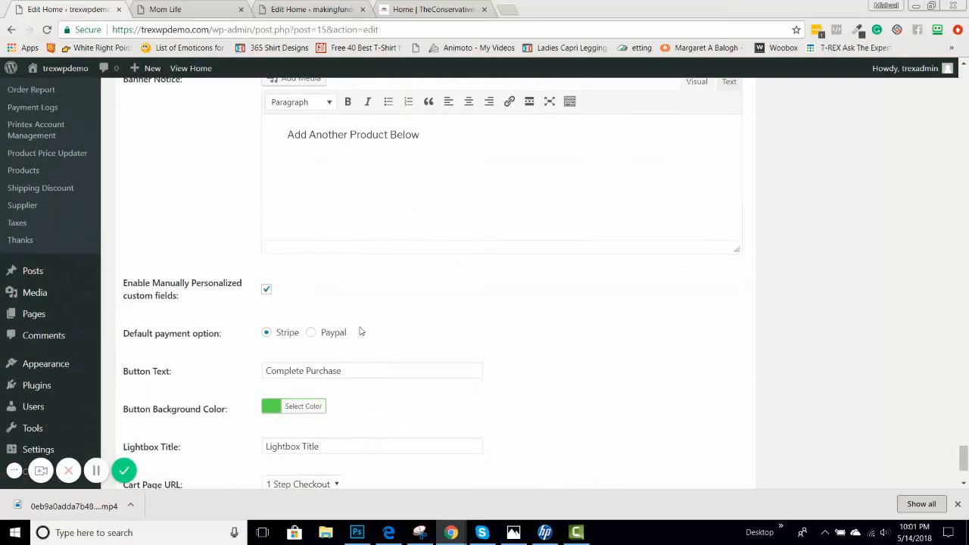
{"action": "scroll", "coordinate": [333, 327], "scroll_direction": "down", "scroll_amount": 2}
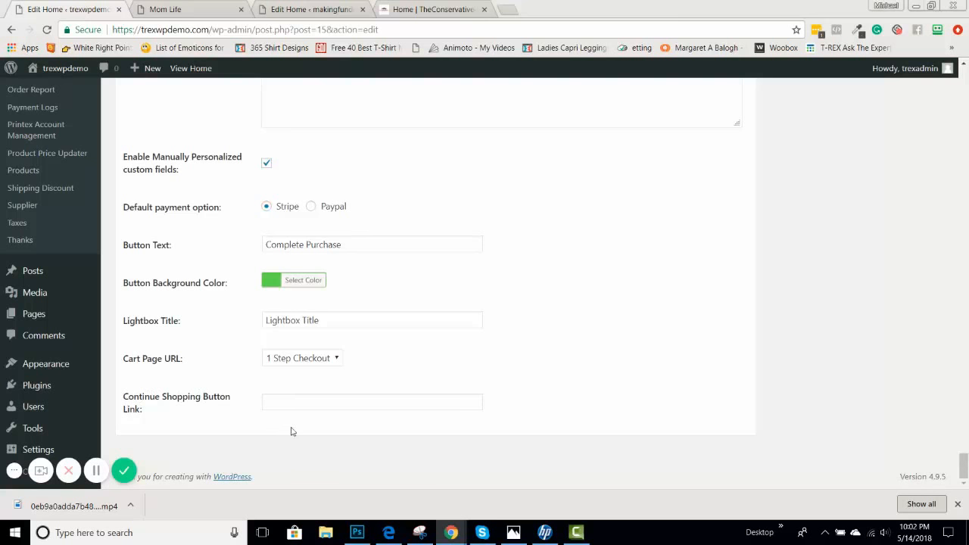
{"action": "left_click", "coordinate": [325, 405]}
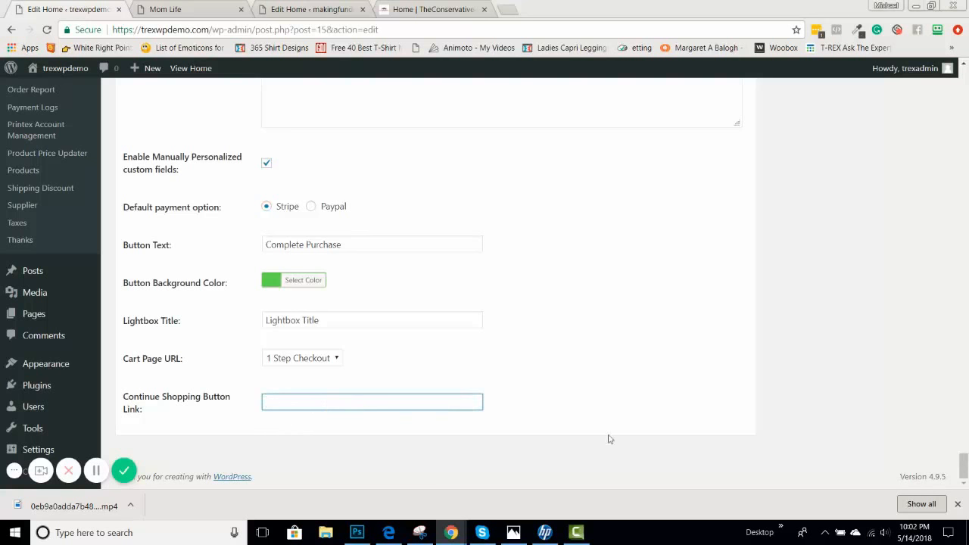